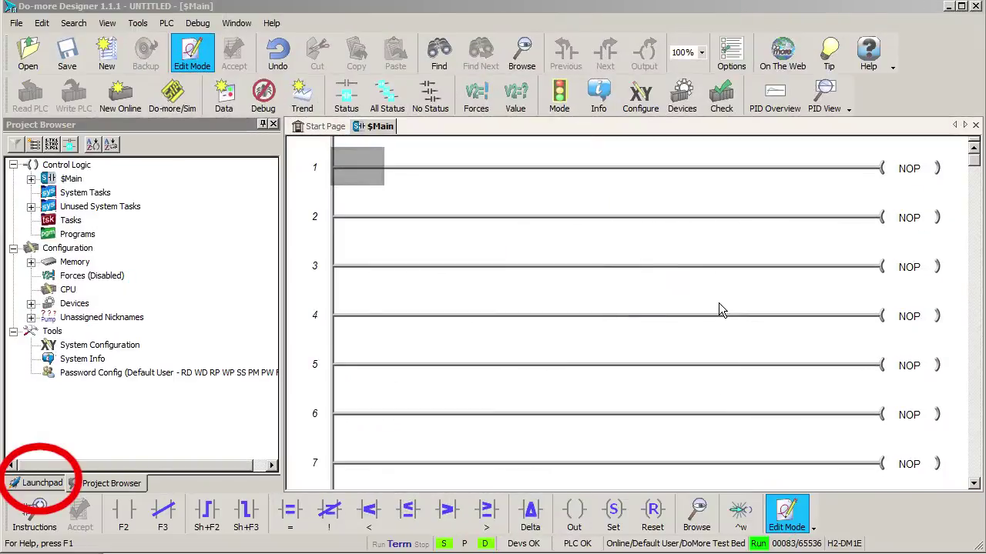
Open the EtherNetIO_Demo project through NetEdit 3 from the Launchpad
left_click(34, 482)
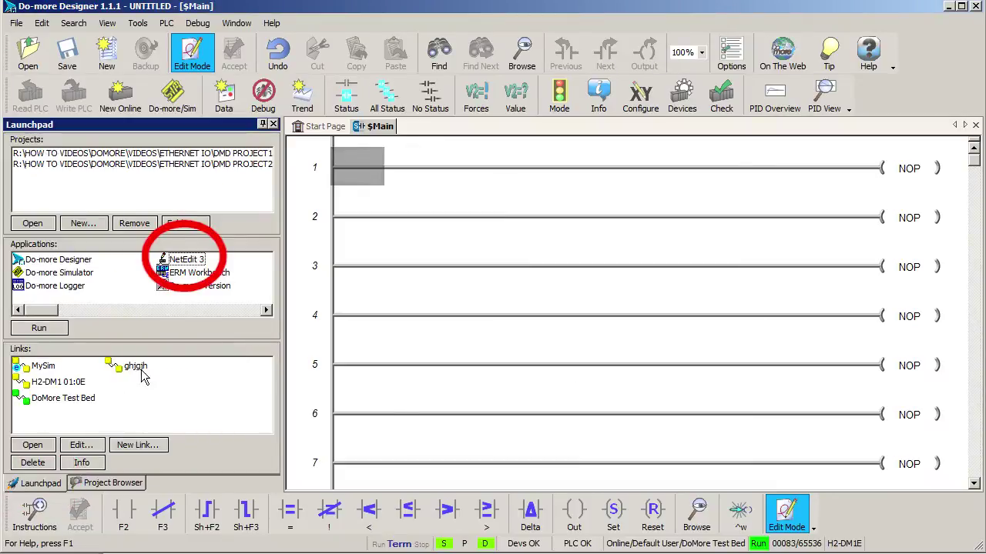
double_click(189, 263)
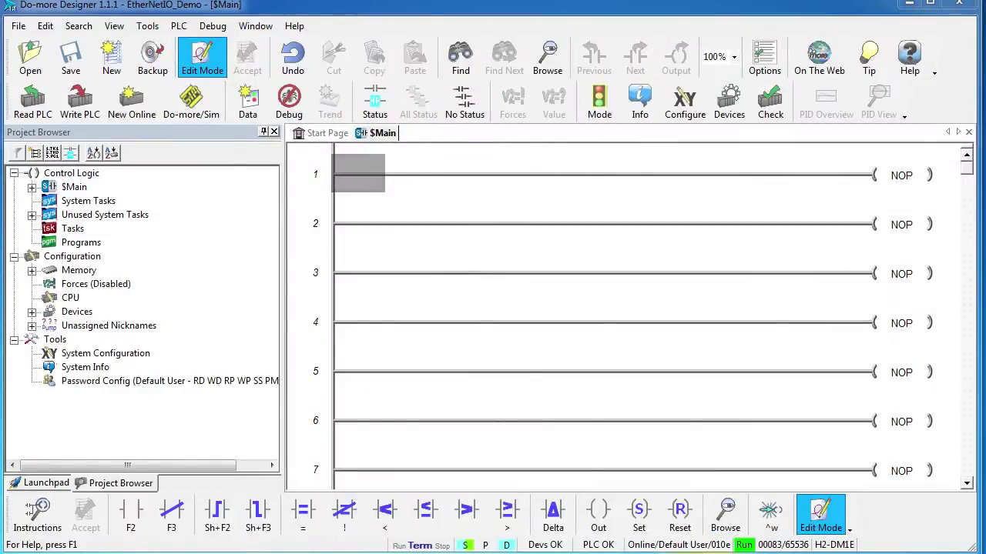
Tick Enable Ethernet I/O Master on the CPU Configuration page of System Configuration
left_click(683, 106)
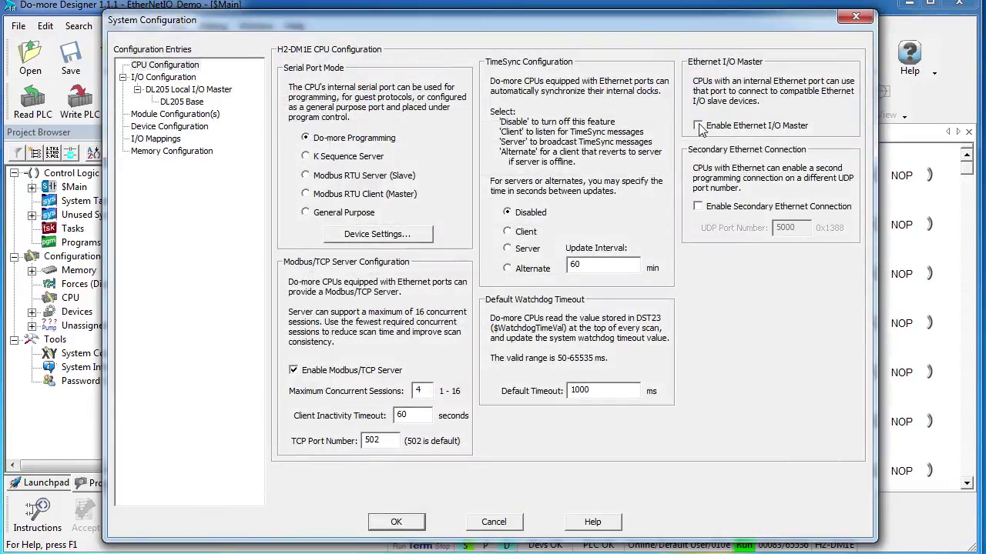
left_click(698, 126)
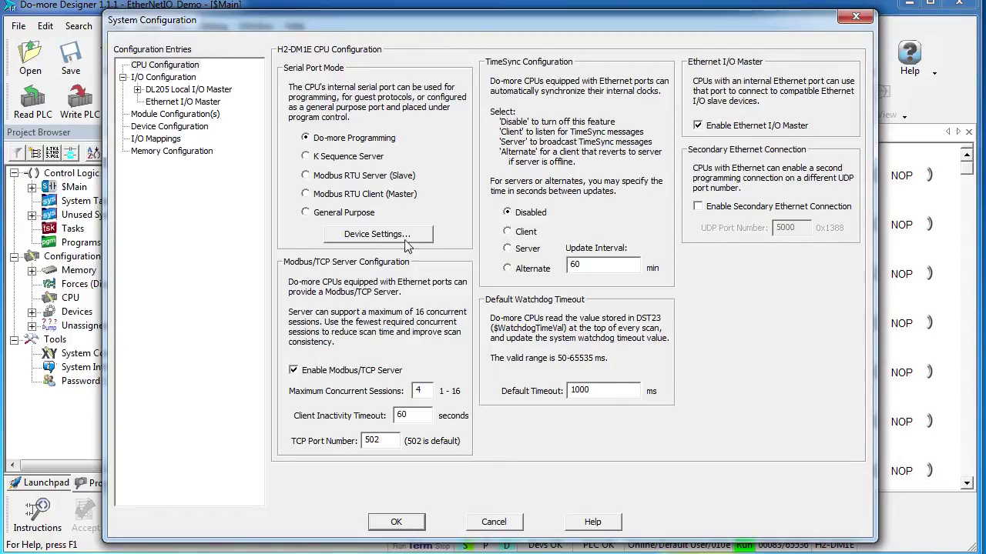
Query the network and add the H2-EBC100, T1H-EBC100 and GS1-100 slaves to the master
left_click(182, 102)
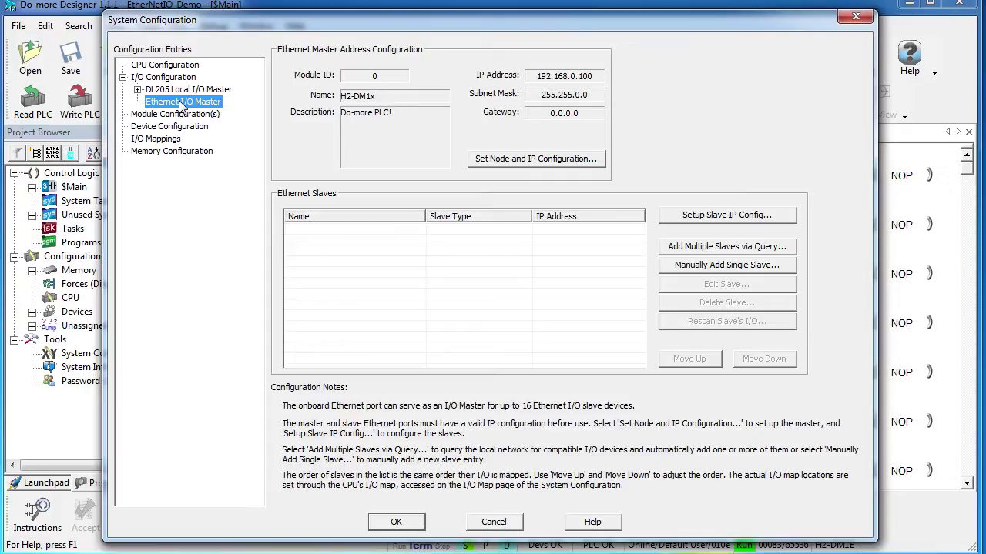
left_click(736, 248)
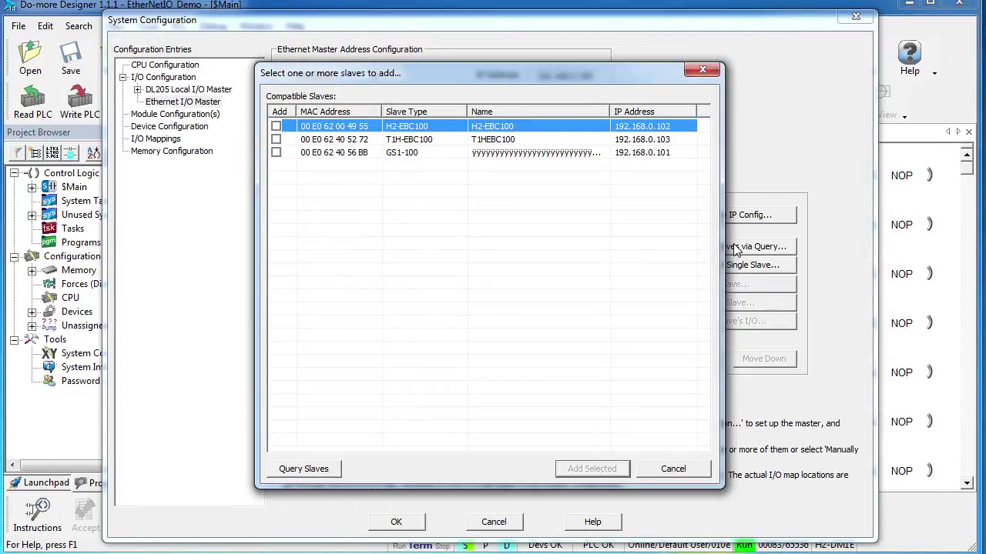
left_click(276, 126)
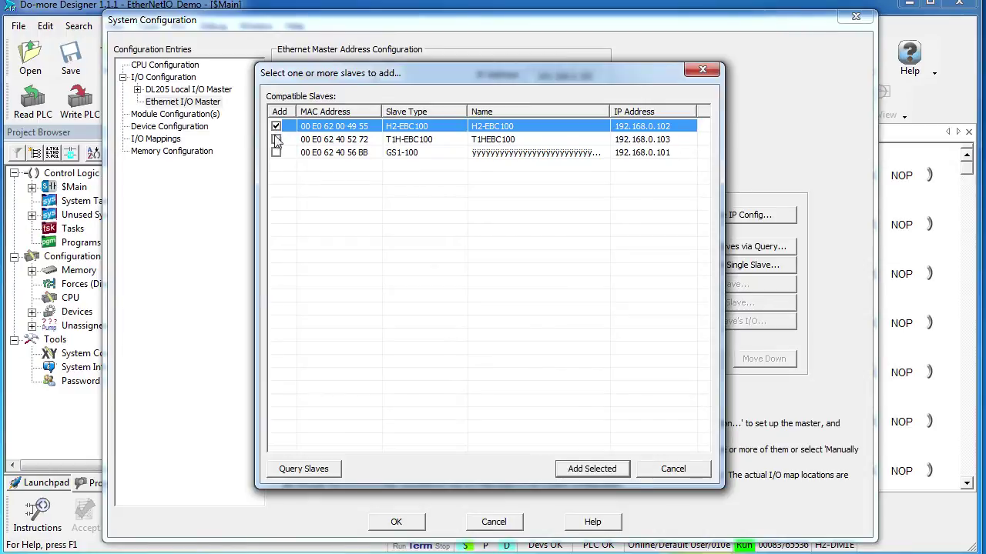
left_click(276, 139)
left_click(276, 153)
left_click(587, 475)
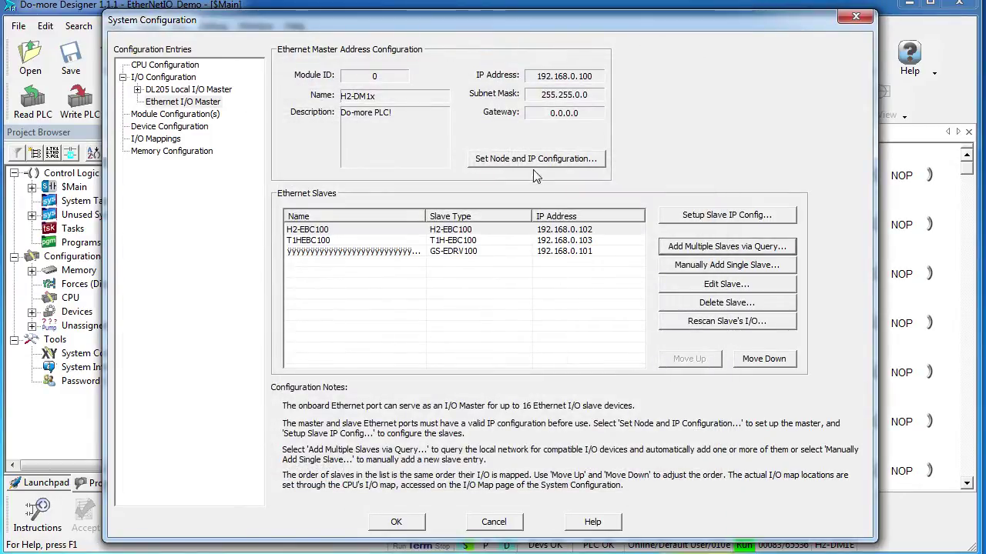
left_click(726, 215)
Rename the third slave, GS-EDRV100, to GS_Drive with a 250 ms poll rate
left_click(661, 467)
left_click(334, 255)
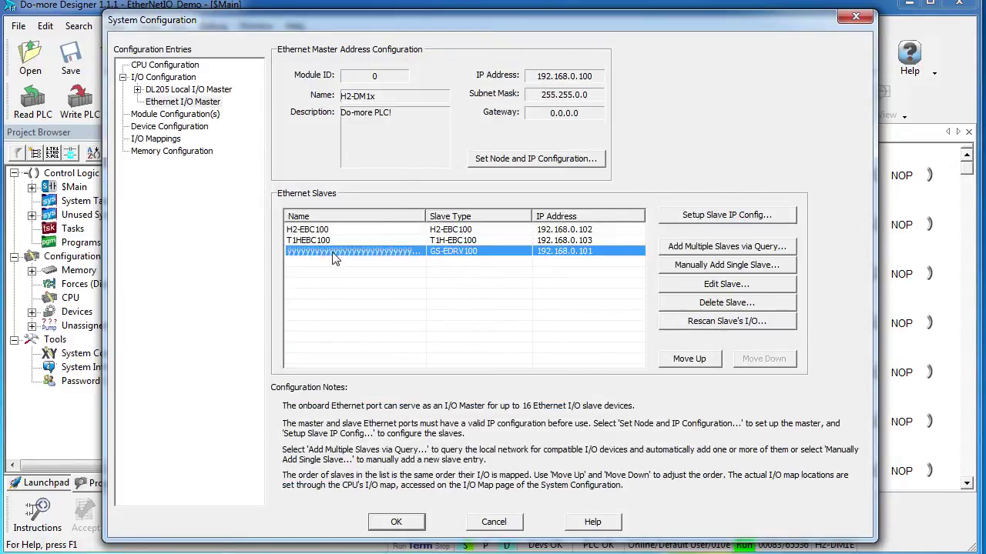
double_click(334, 257)
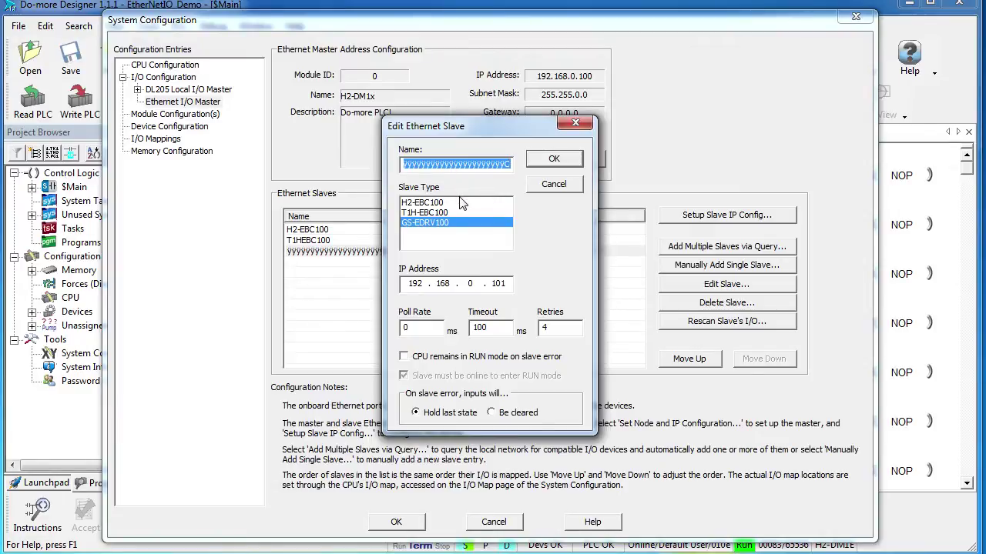
type("GS_Drive")
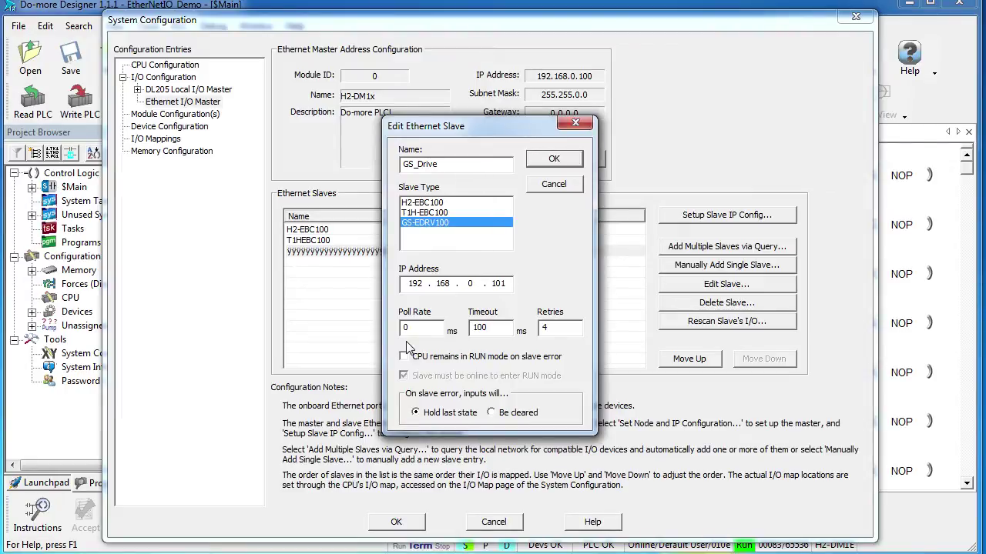
left_click_drag(417, 330, 401, 329)
type("250")
left_click(554, 158)
double_click(331, 241)
Set the H2-EBC100 slave so the CPU stays in RUN mode on slave error
key("Escape")
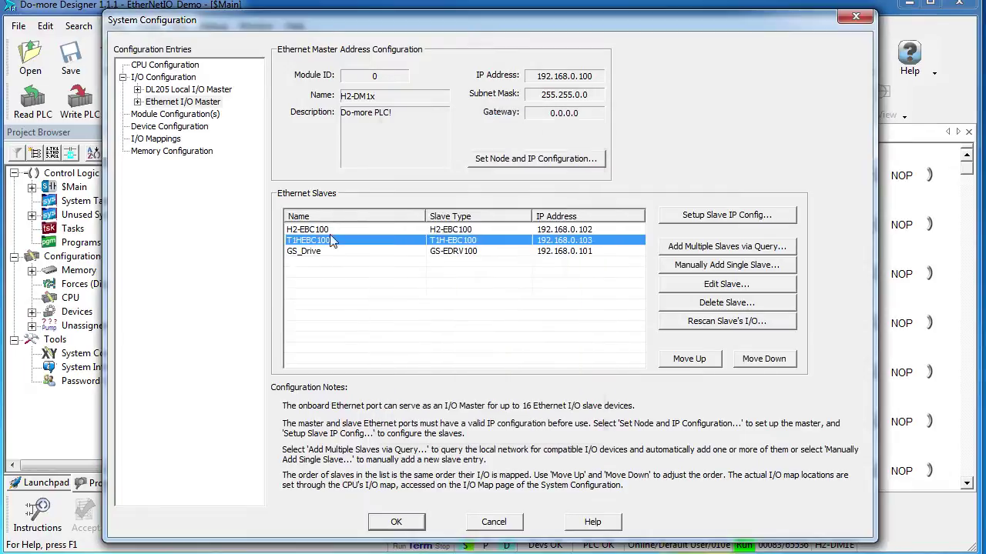
double_click(330, 229)
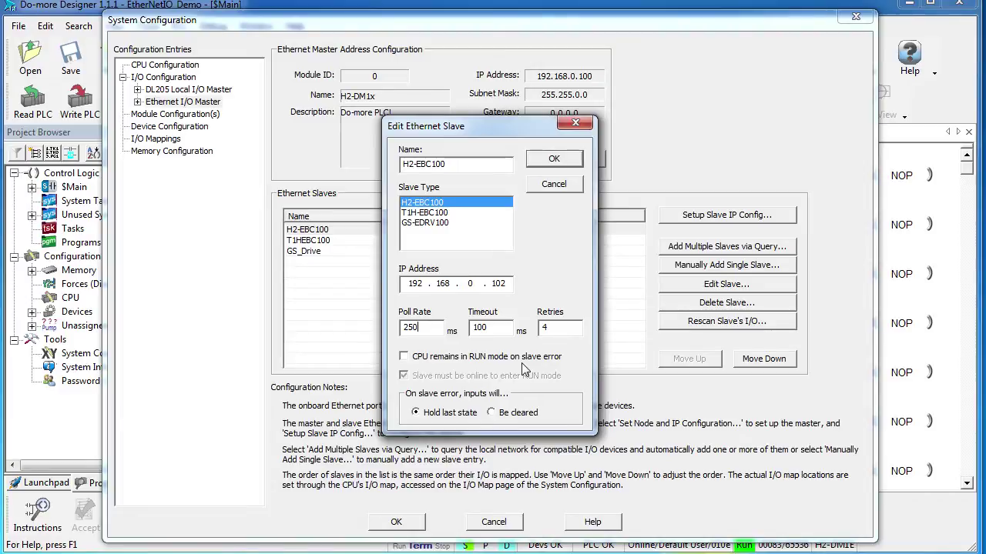
left_click(403, 357)
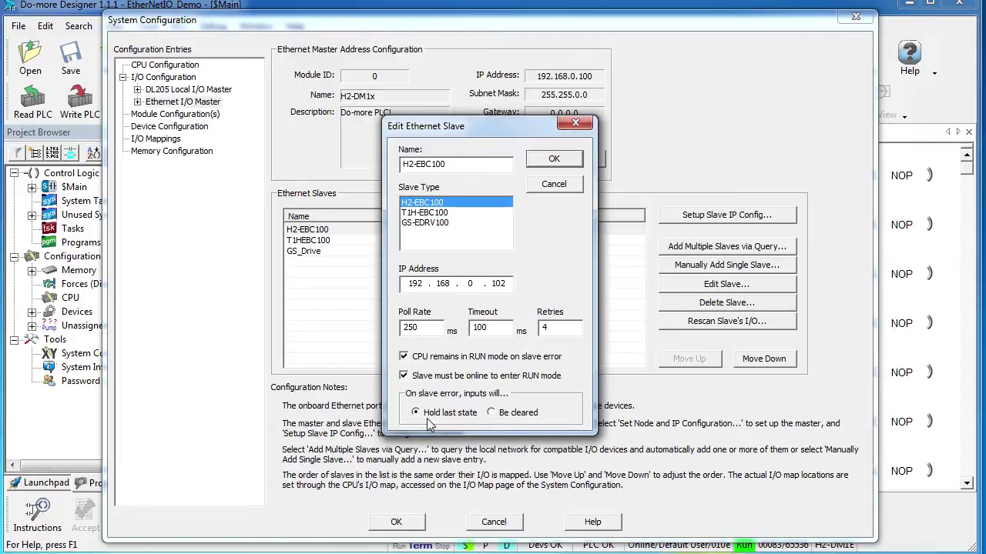
left_click(562, 161)
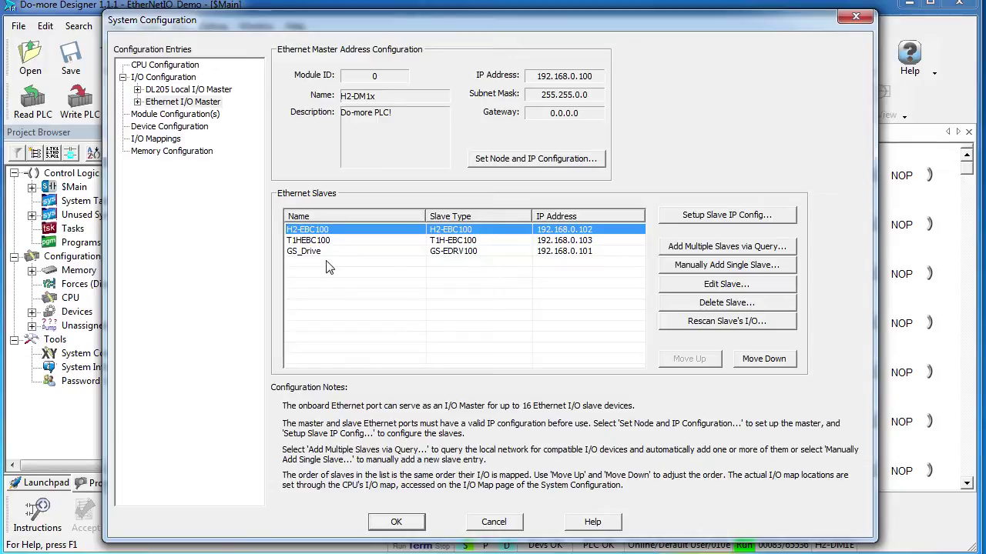
left_click(175, 101)
Expand the Ethernet I/O Master and look over the T1HEBC100 and GS_Drive slaves
left_click(137, 103)
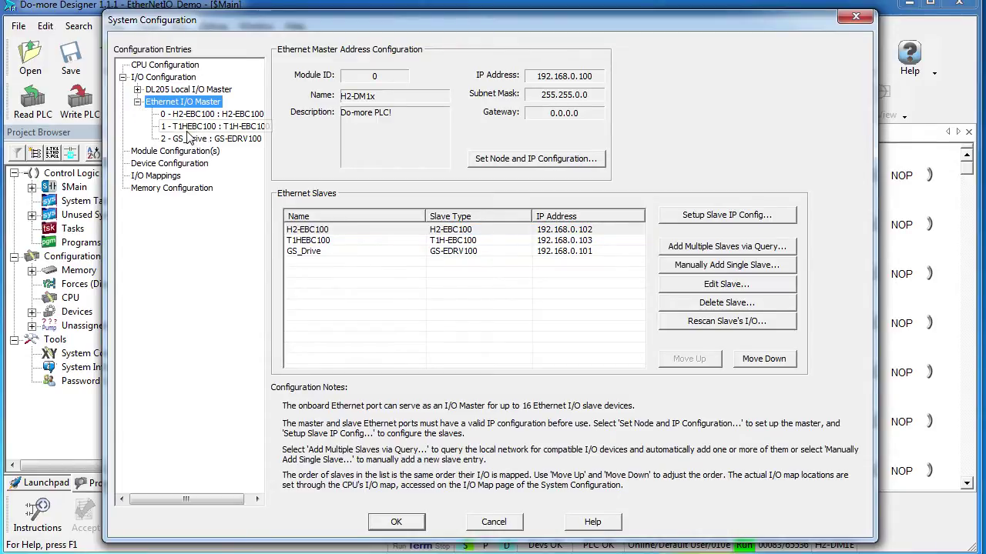
left_click(165, 79)
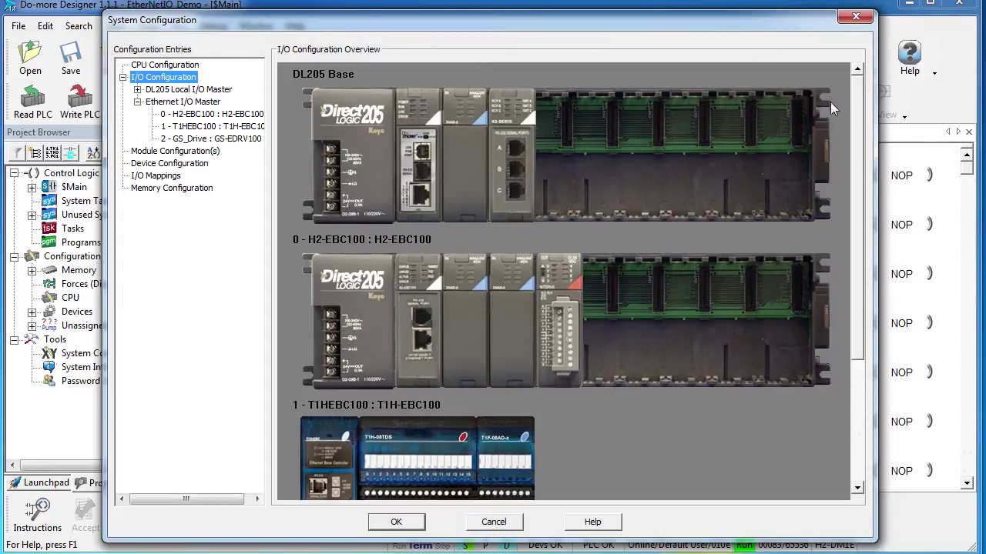
left_click_drag(863, 151, 874, 375)
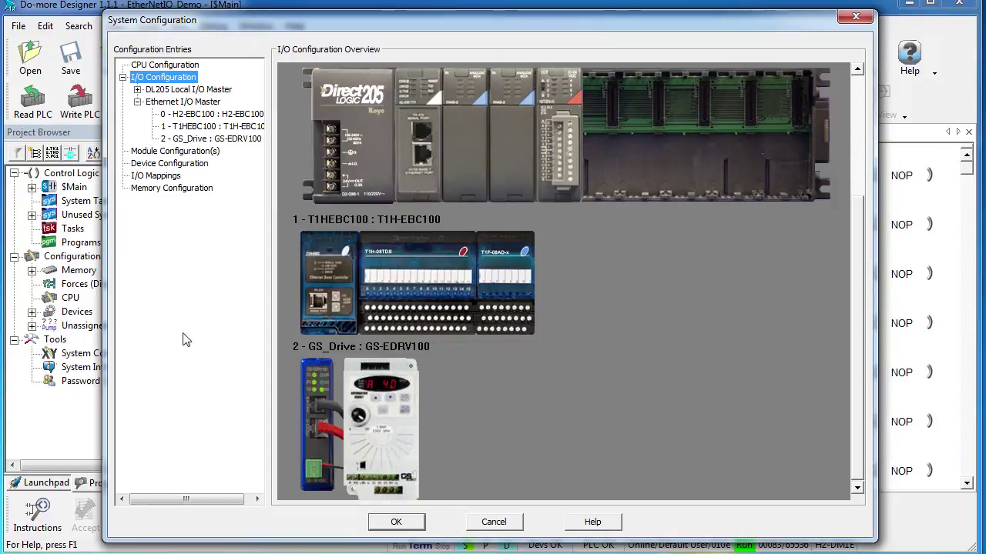
left_click(228, 128)
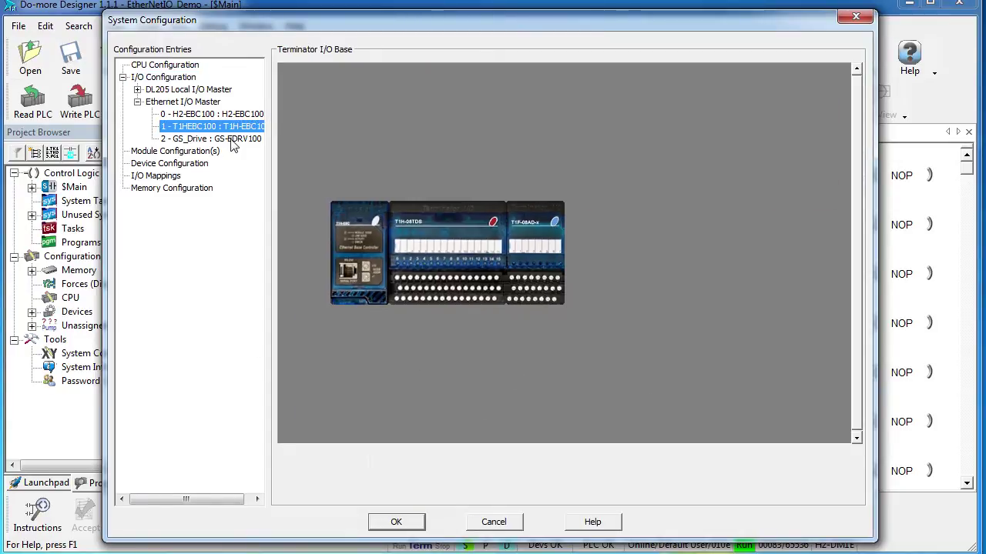
left_click(232, 140)
Set the H2-EBC100's DL205 base size to 4 Slot
left_click(230, 116)
key("Tab")
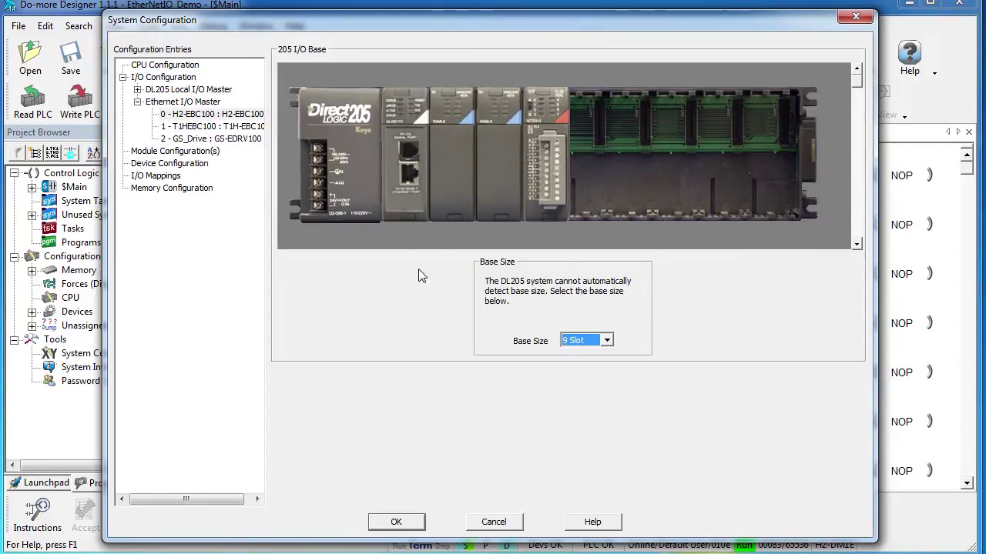
left_click(607, 340)
left_click(588, 374)
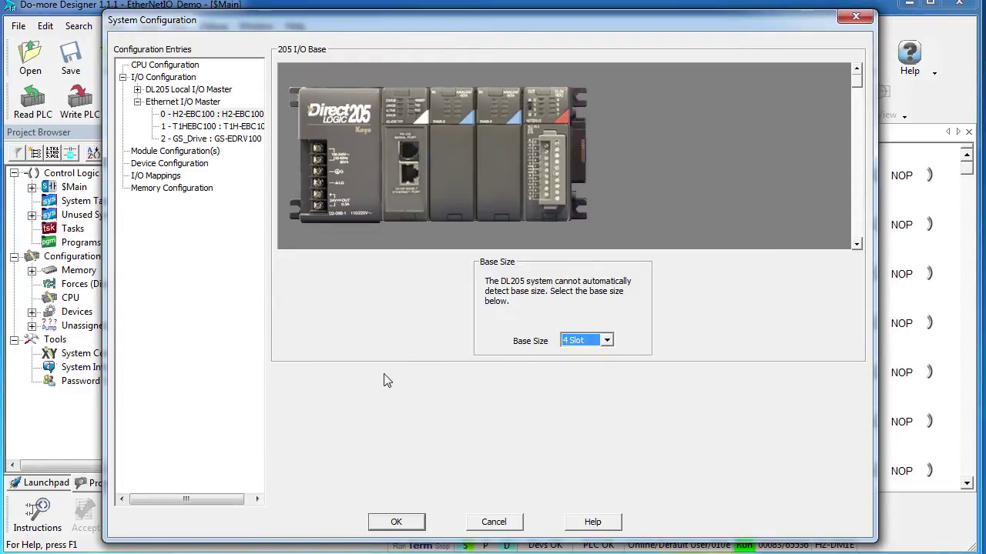
left_click(159, 177)
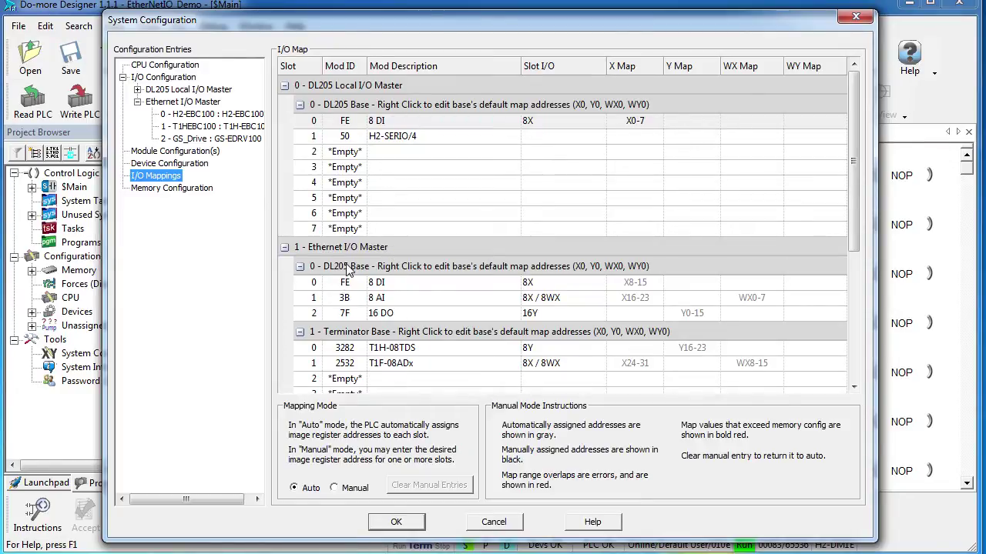
Scroll through the I/O map of auto-assigned addresses for the local and Ethernet bases
left_click_drag(850, 225, 854, 285)
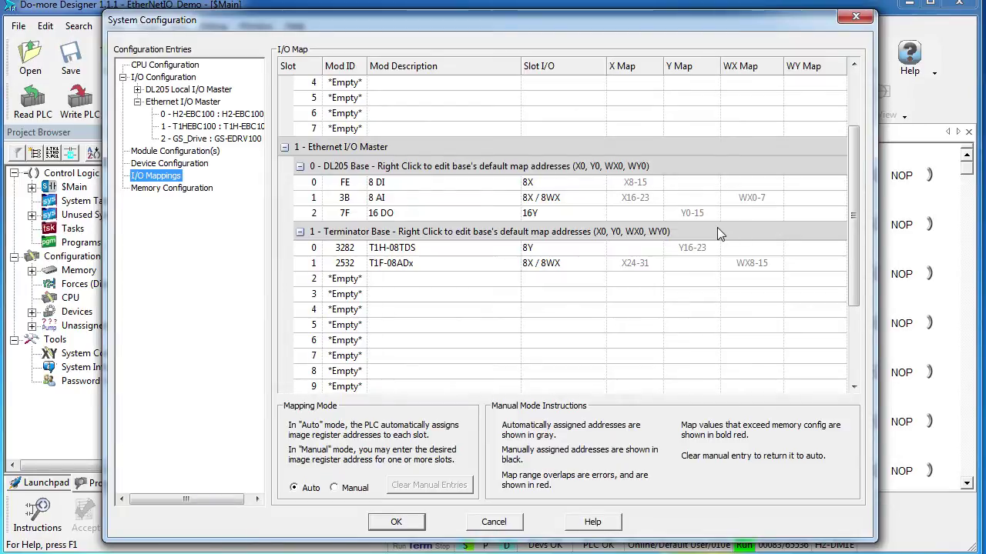
left_click_drag(853, 235, 857, 173)
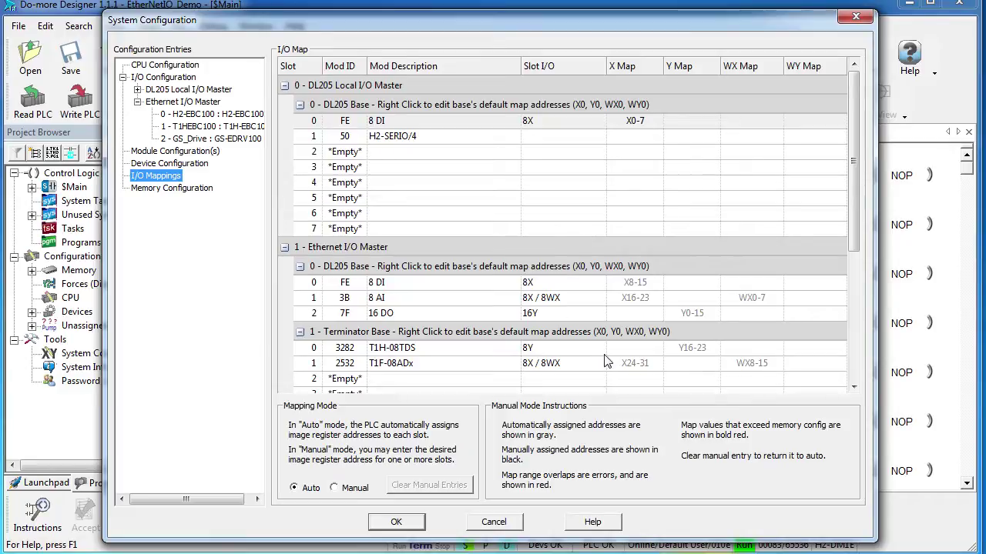
right_click(506, 273)
Start the Ethernet DL205 base's map at X200, Y200, WX200 and WY200
left_click(514, 283)
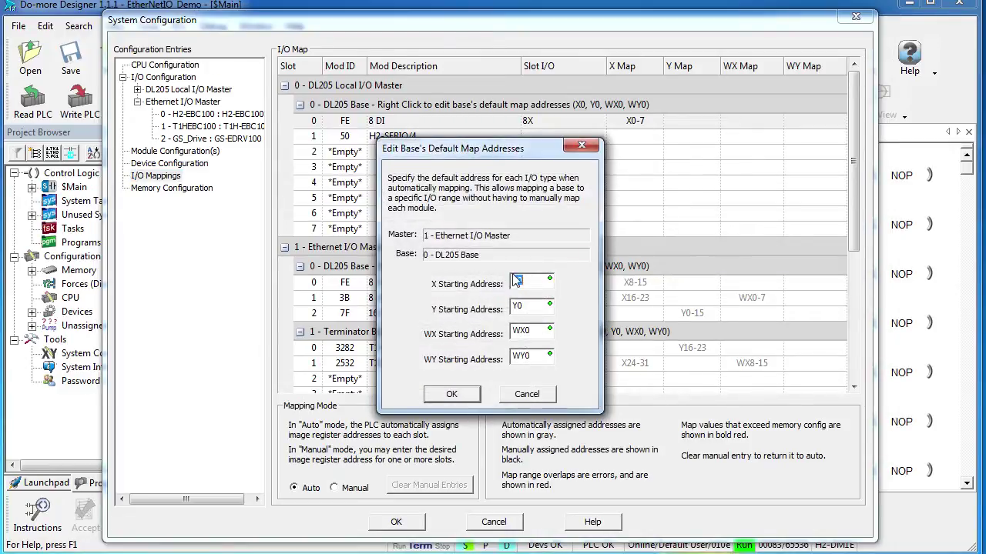
left_click(529, 282)
key("BackSpace")
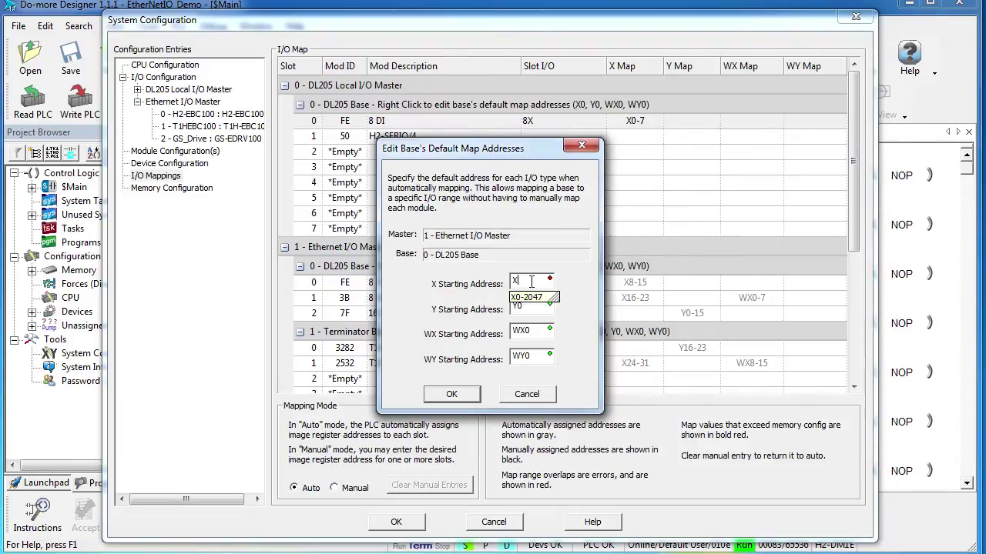
type("200")
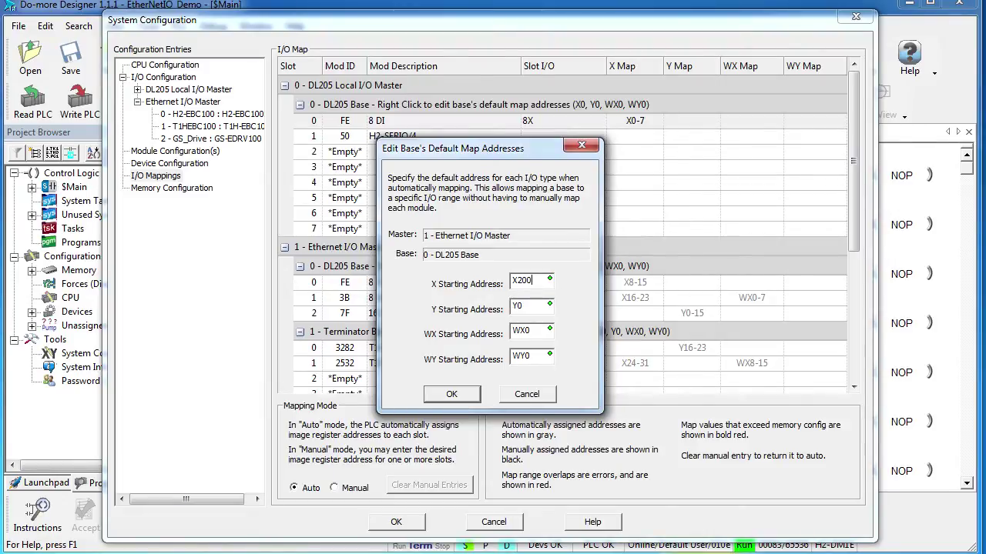
key("BackSpace")
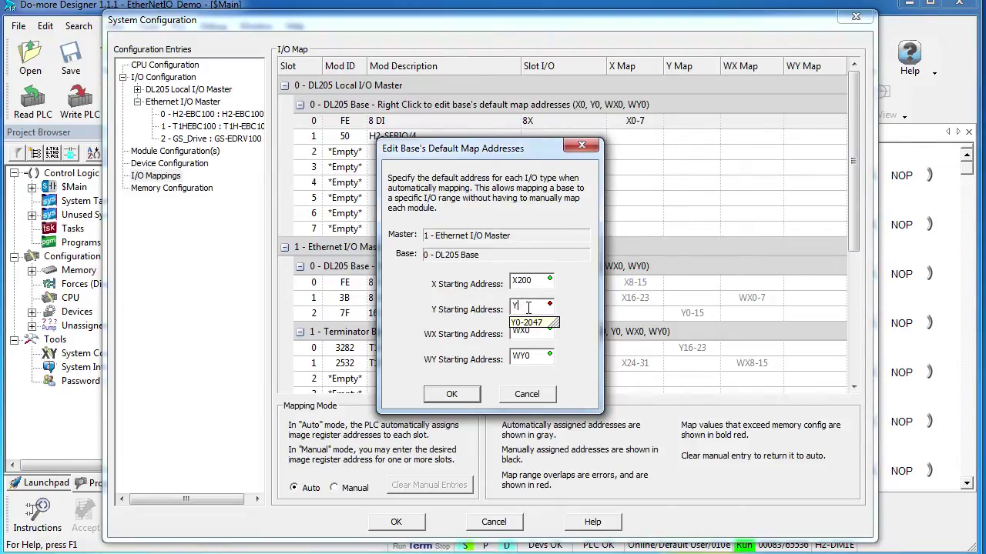
type("200")
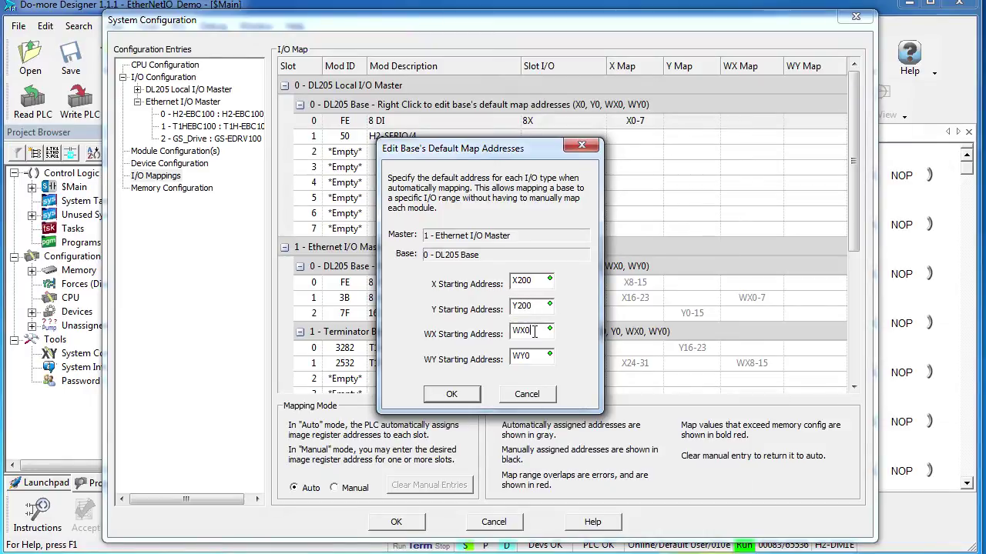
key("BackSpace")
type("200")
left_click(533, 356)
key("BackSpace")
type("200")
left_click(454, 395)
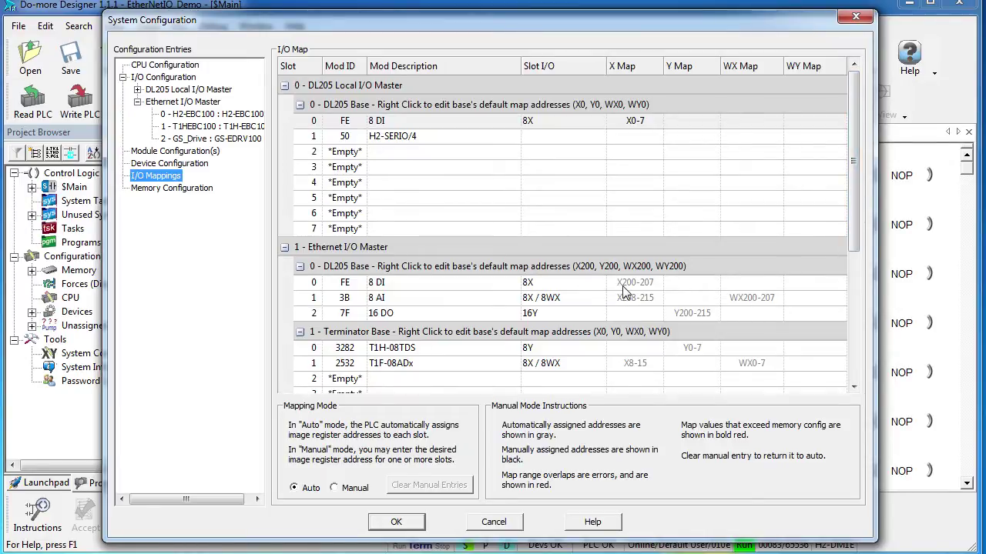
Start the Terminator base's map at X400 and Y400
left_click_drag(855, 221, 855, 304)
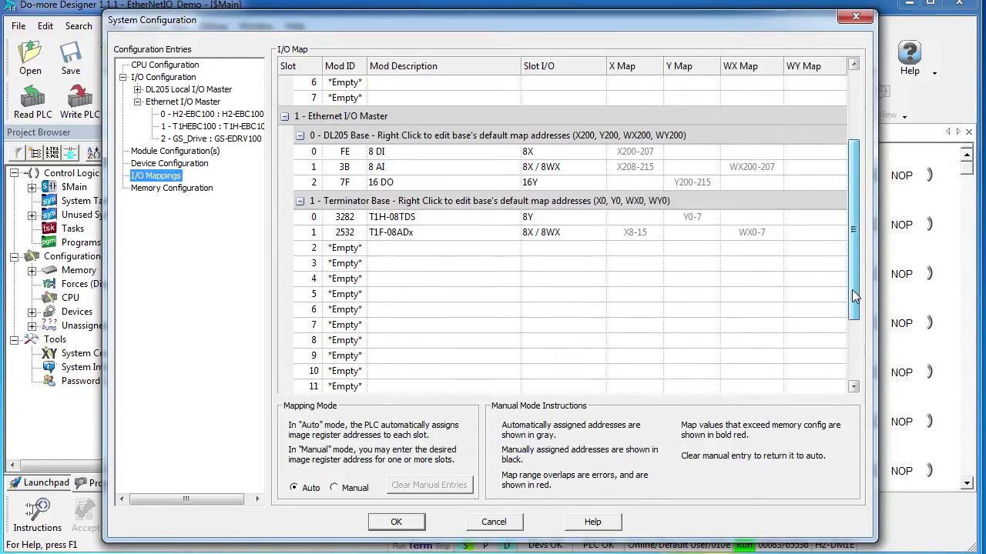
right_click(622, 203)
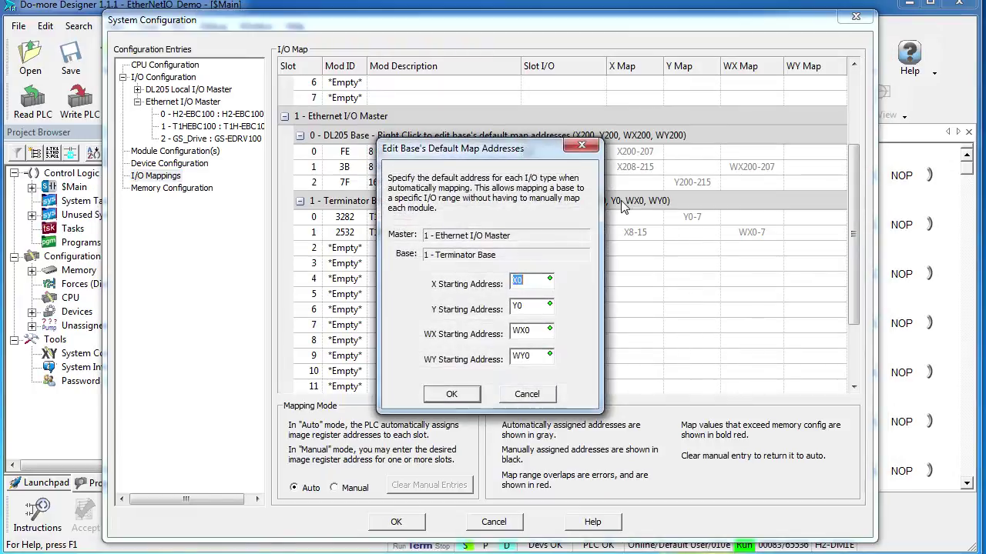
left_click(528, 281)
key("BackSpace")
type("400")
left_click(529, 305)
key("BackSpace")
type("400")
key("Return")
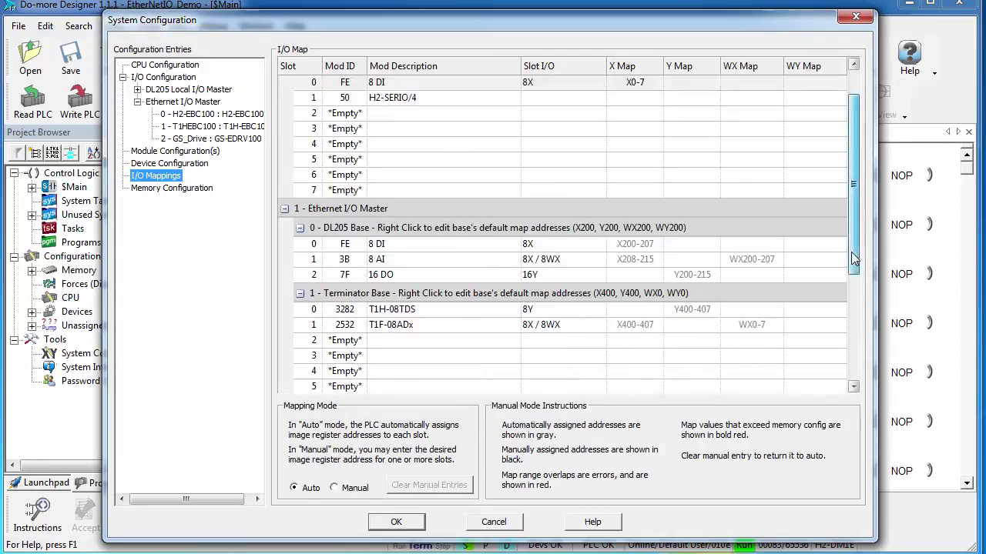
left_click_drag(854, 254, 854, 379)
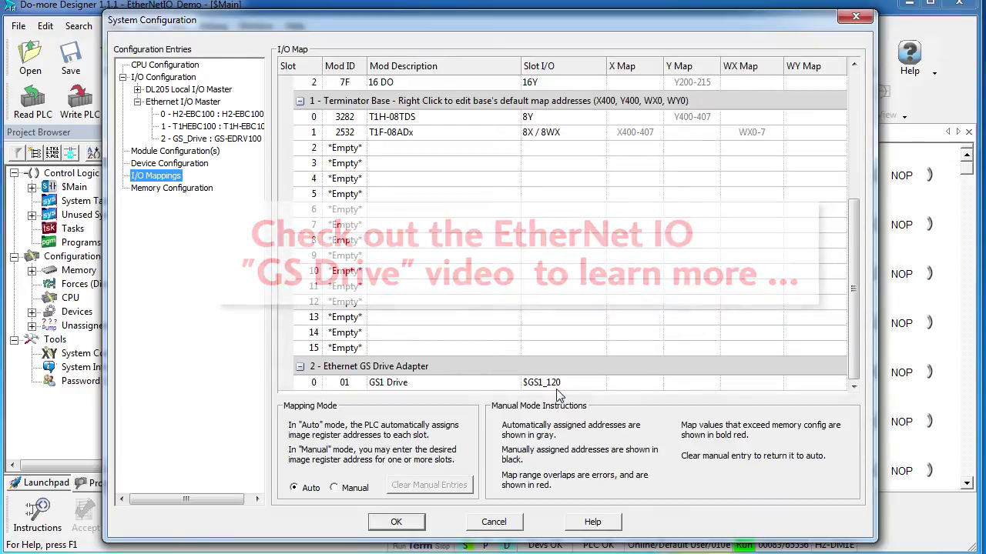
scroll(843, 254, "up", 4)
View the H2-EBC100, local DL205 and Terminator base pictures and their Insert Module options
scroll(838, 215, "up", 2)
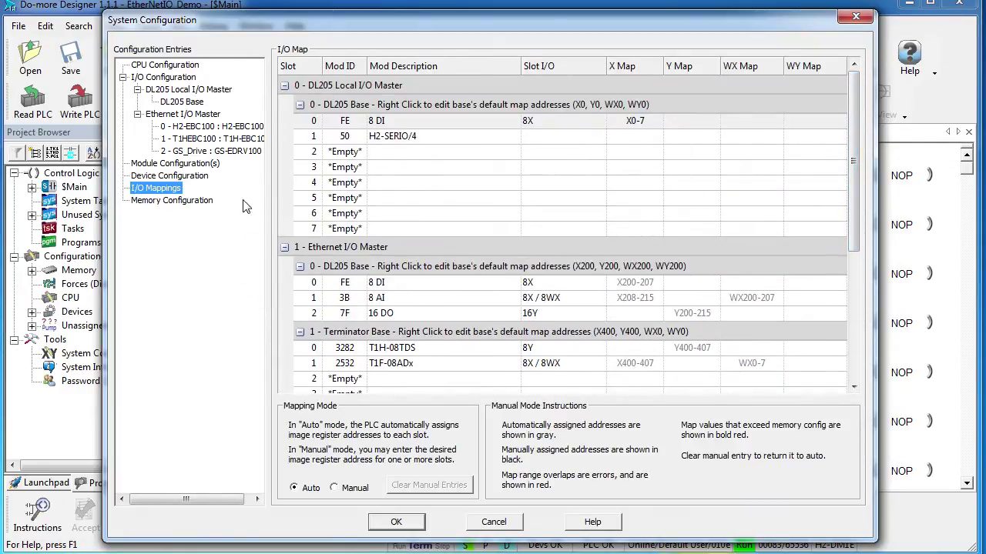
left_click(206, 127)
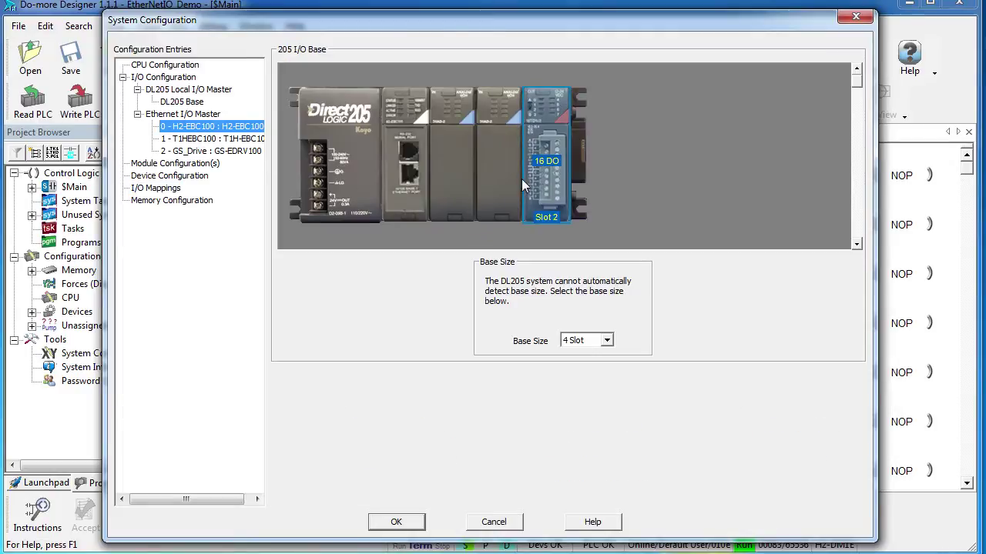
right_click(502, 166)
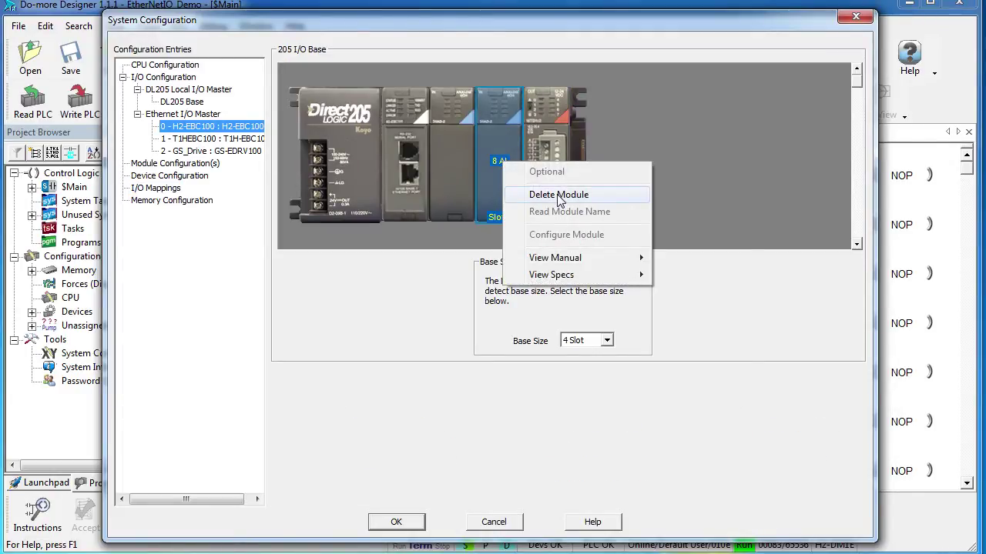
left_click(185, 100)
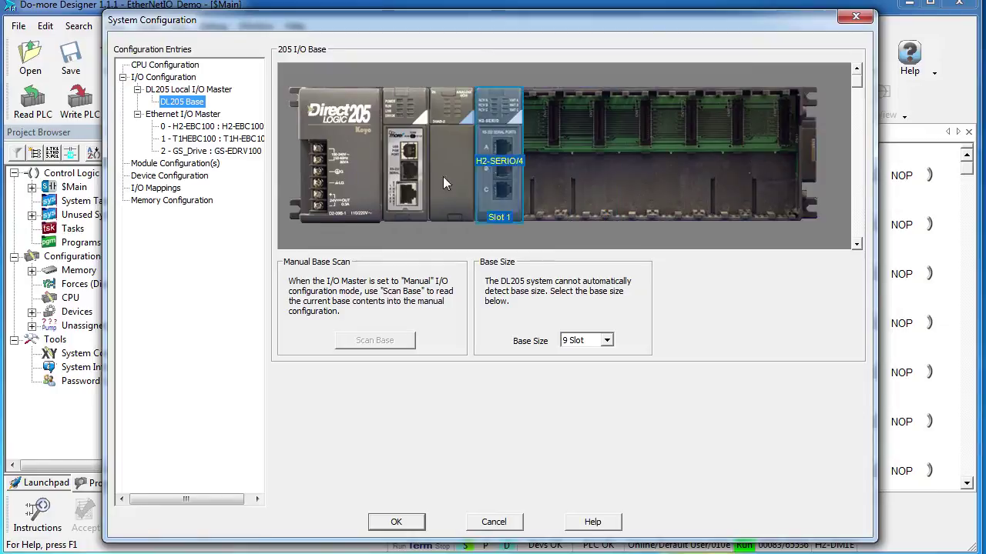
left_click(187, 140)
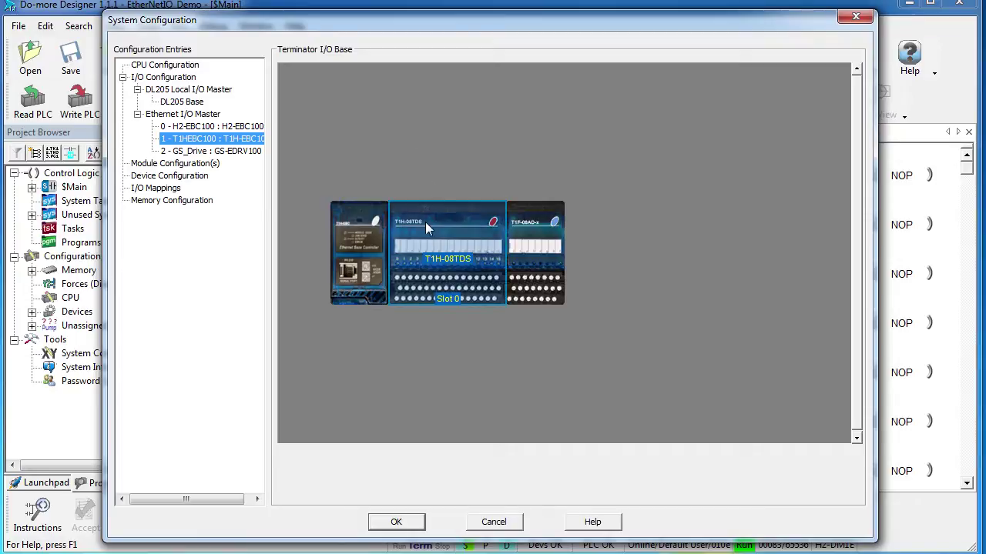
right_click(505, 242)
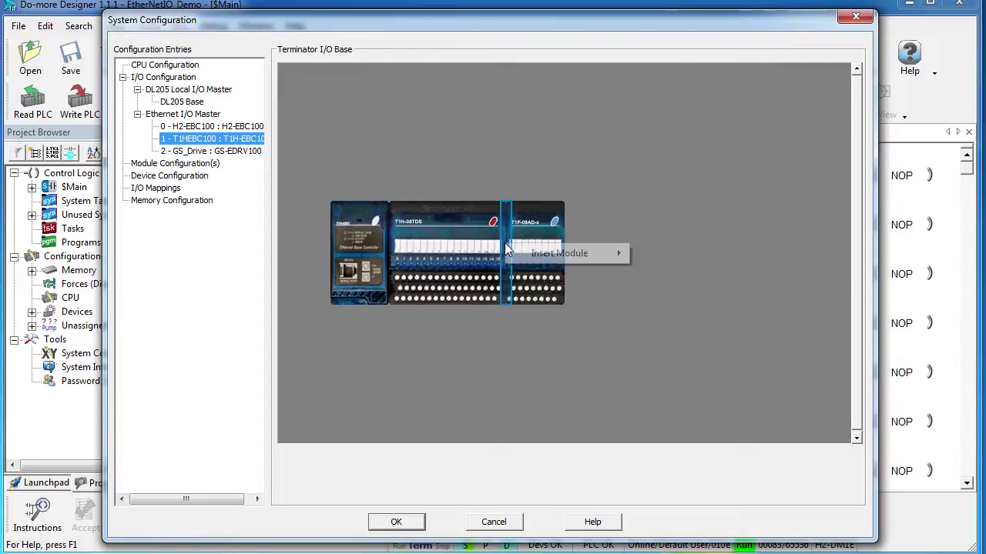
mouse_move(546, 258)
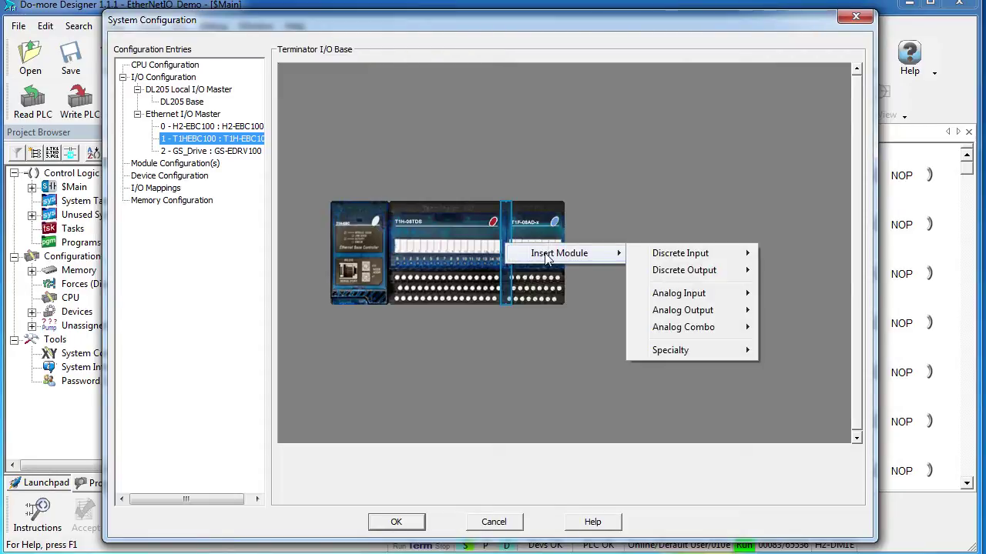
left_click(596, 197)
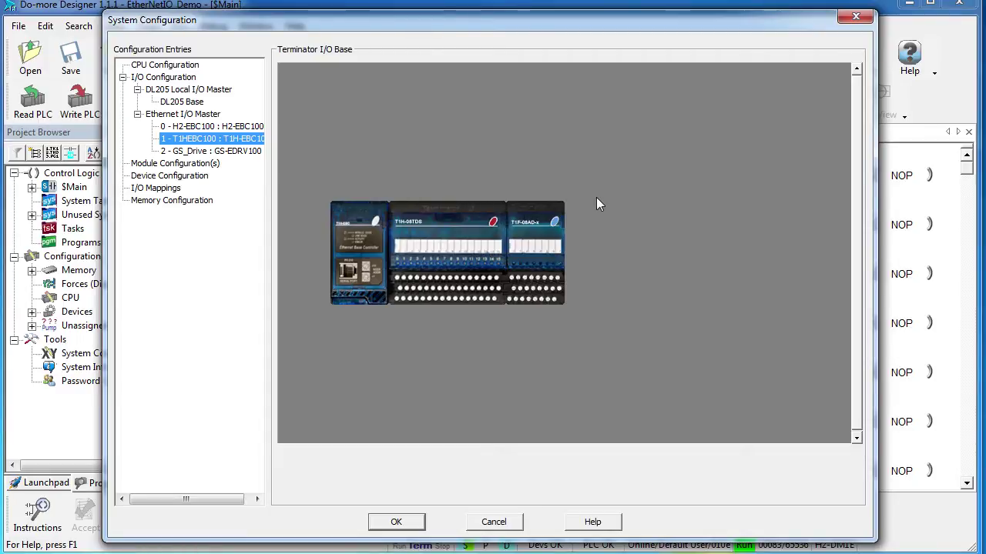
left_click(154, 66)
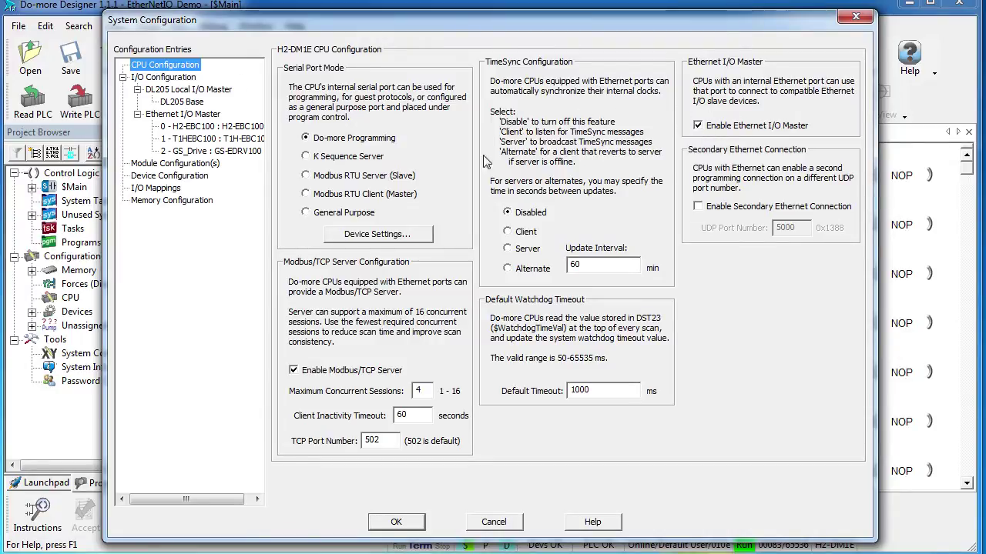
Check the Ethernet I/O Master settings, return to I/O Mappings, and accept the configuration changes
left_click(171, 117)
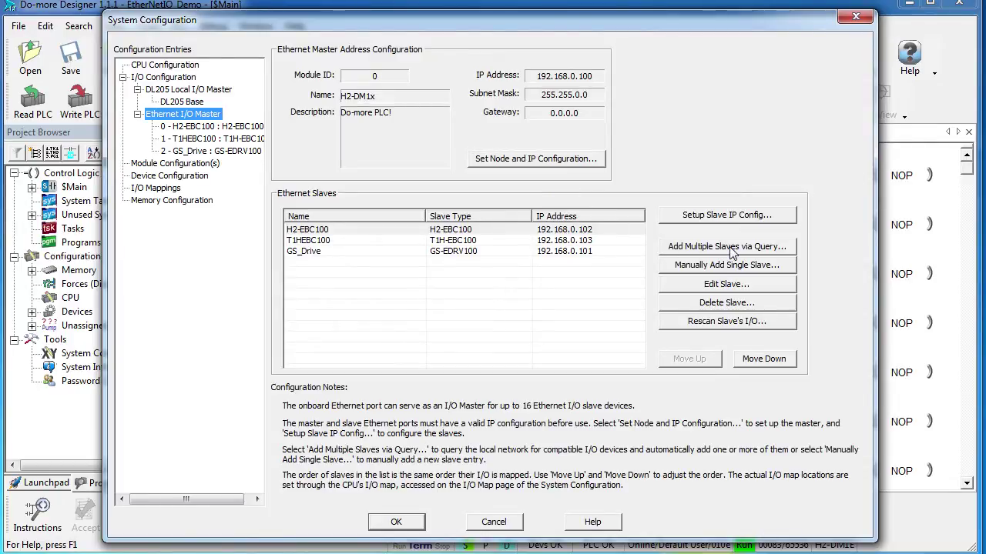
left_click(154, 191)
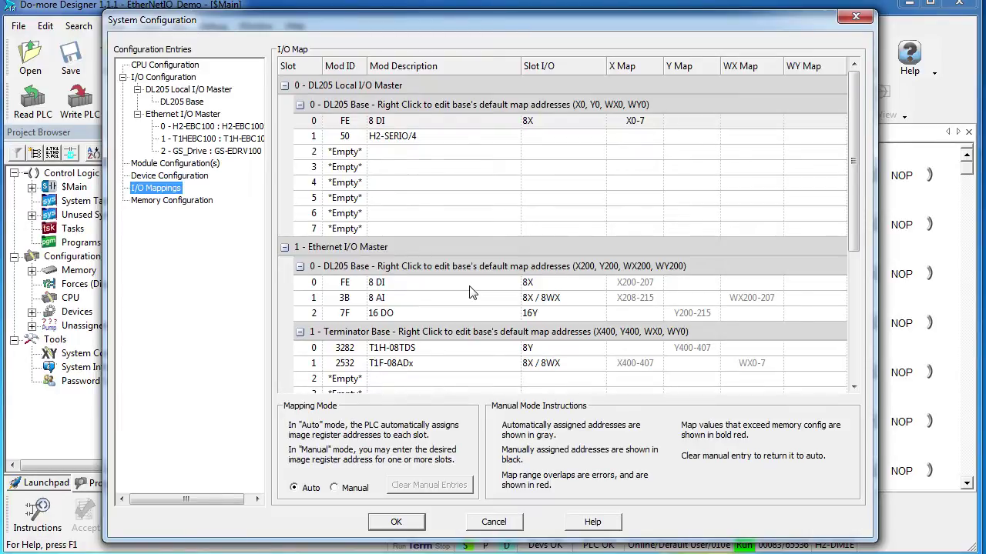
left_click(396, 528)
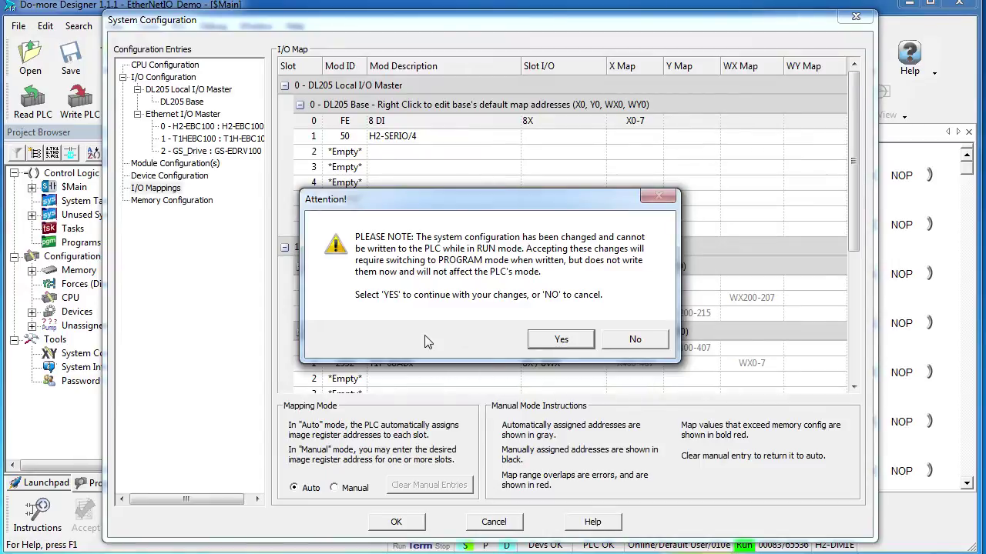
Apply the new configuration in RUN mode, write it to the PLC, then return the PLC to RUN
left_click(563, 340)
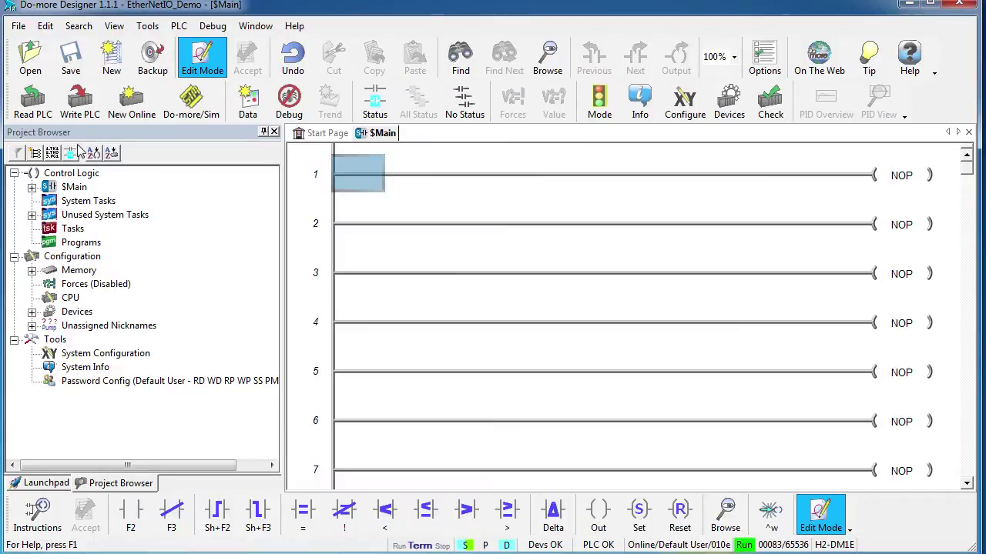
left_click(80, 100)
left_click(524, 321)
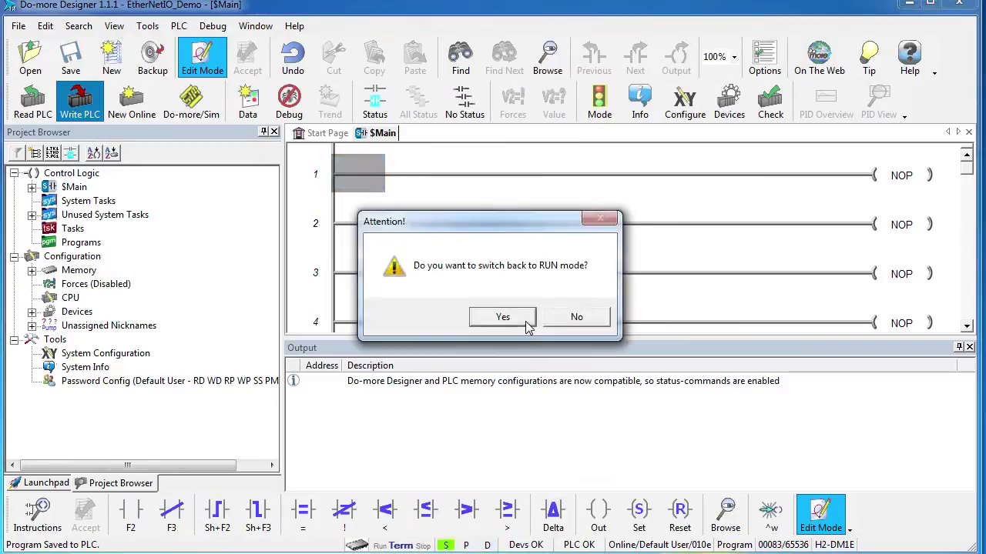
left_click(509, 317)
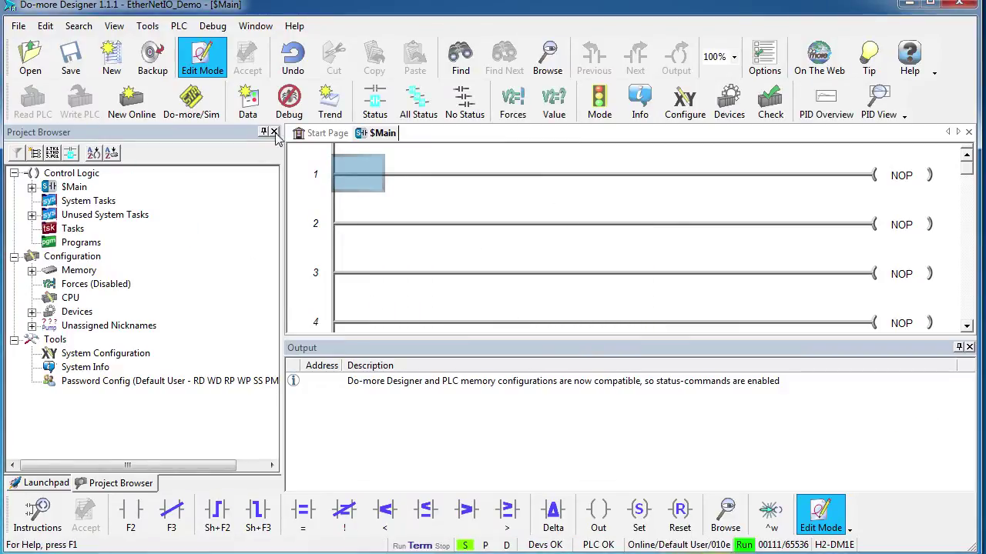
Open a new data view and float the I/O System window, enlarged and moved near the top
left_click(248, 108)
left_click(248, 114)
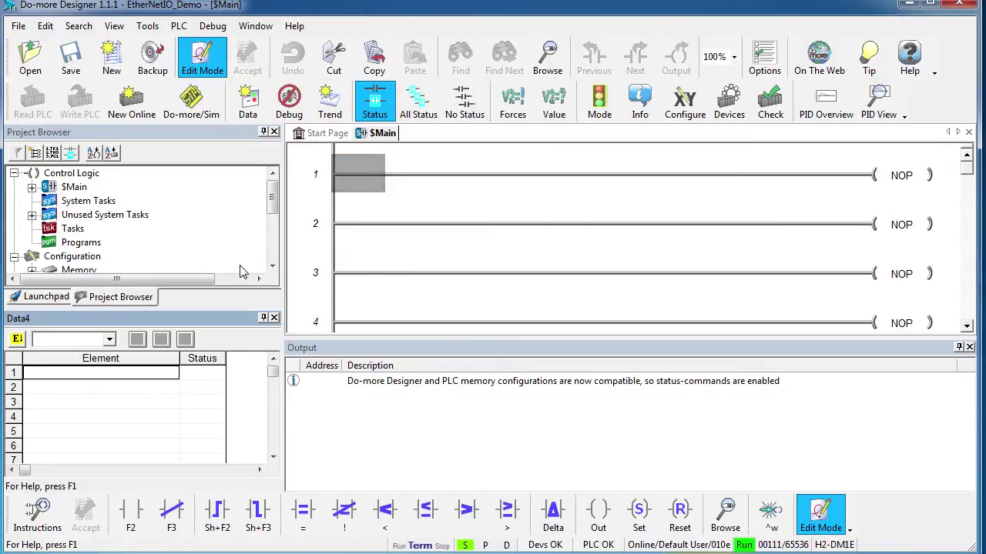
left_click(178, 25)
left_click(213, 147)
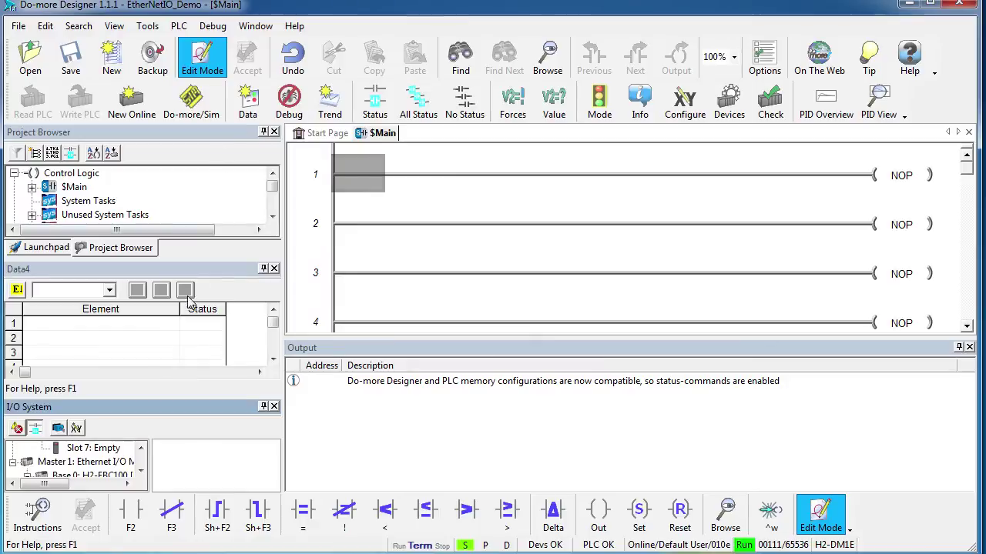
left_click_drag(147, 408, 646, 207)
left_click_drag(780, 340, 918, 553)
left_click_drag(676, 215, 627, 76)
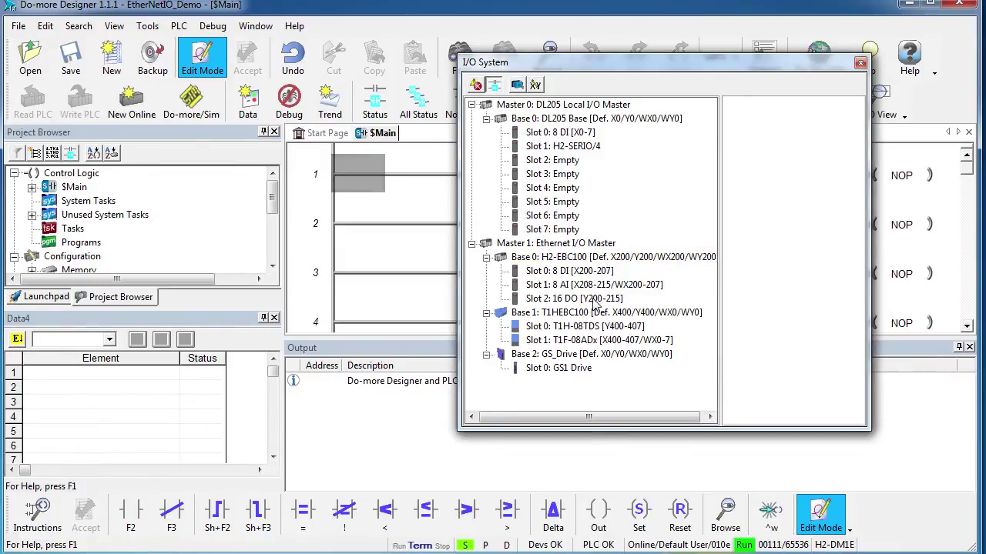
Enter Y200 in Data4 row 1 and Y400 in row 4, adding Y201–Y202 and Y401–Y402, then enable value editing
left_click(102, 375)
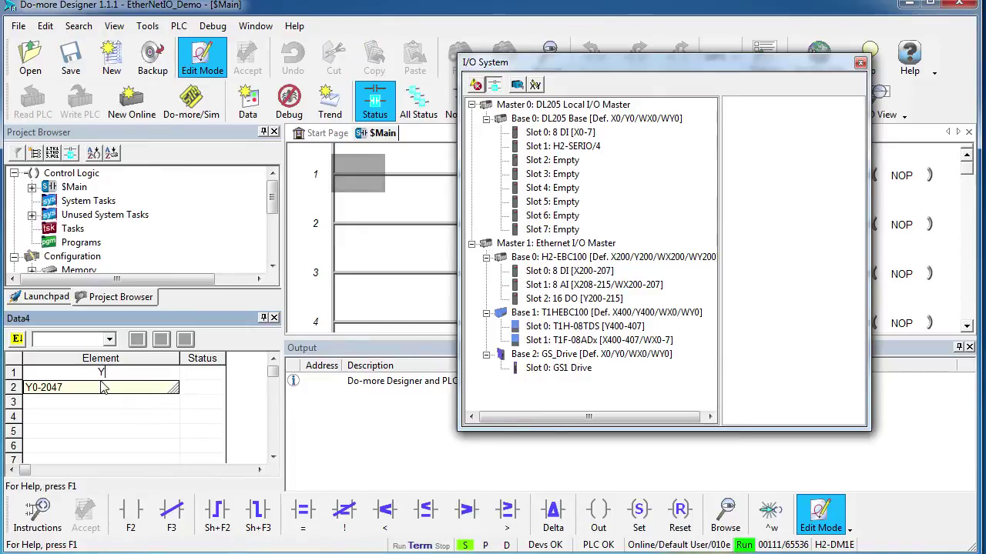
type("Y200")
key("Return")
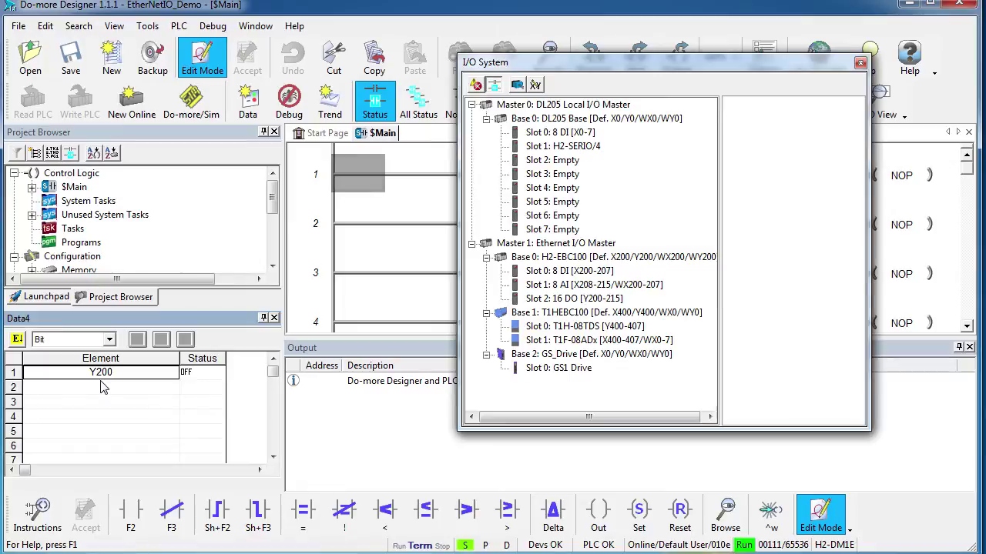
key("Return")
key("Return")
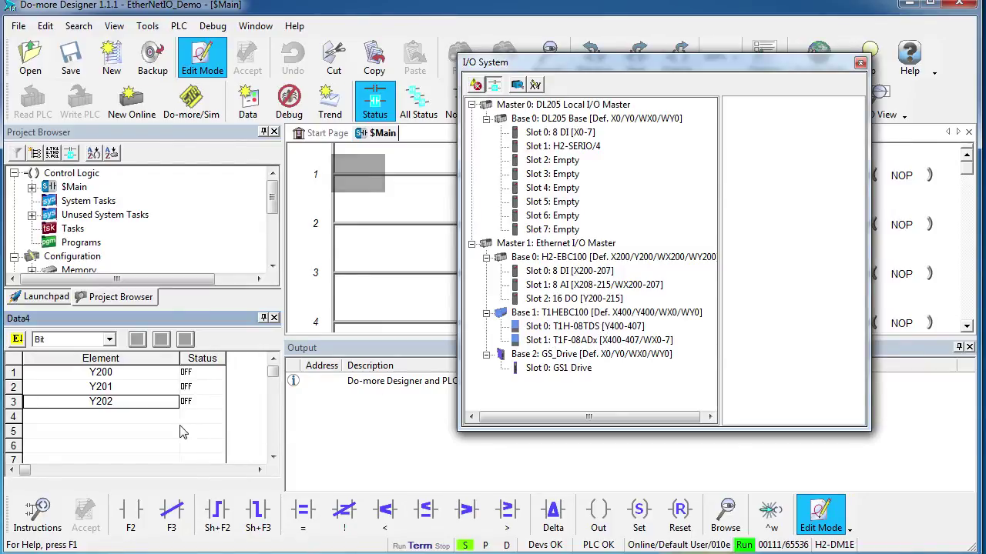
left_click(144, 422)
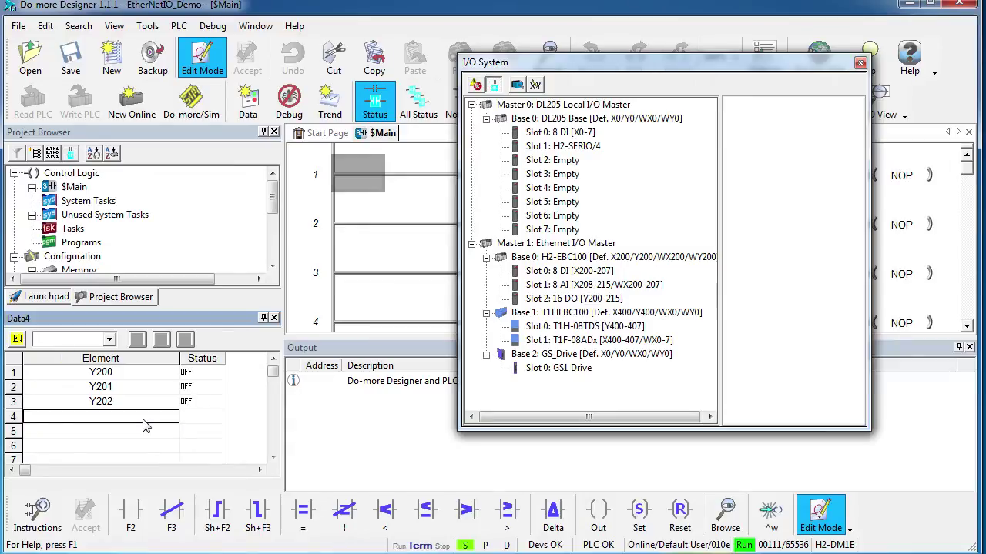
type("Y400")
key("Return")
key("Return")
key("Return")
key("Return")
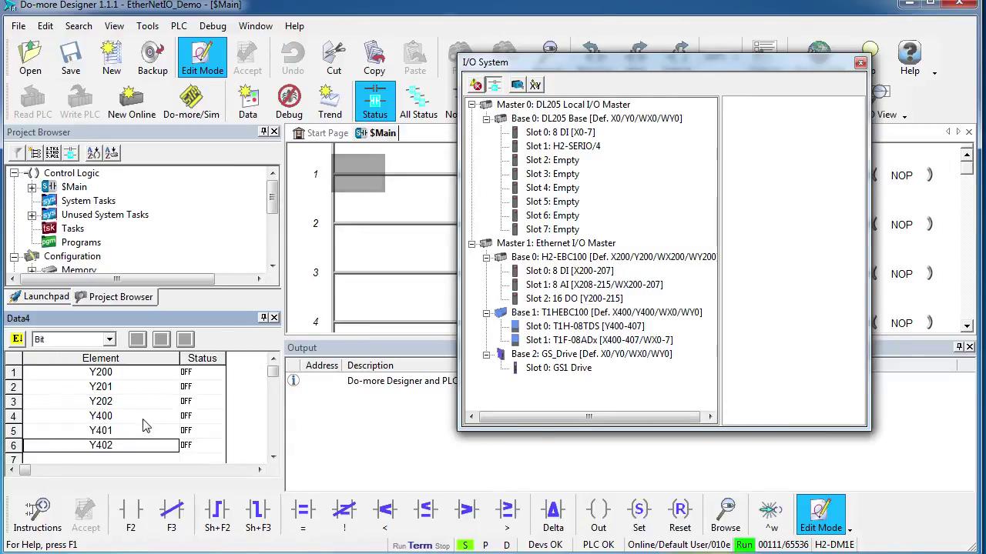
left_click(17, 340)
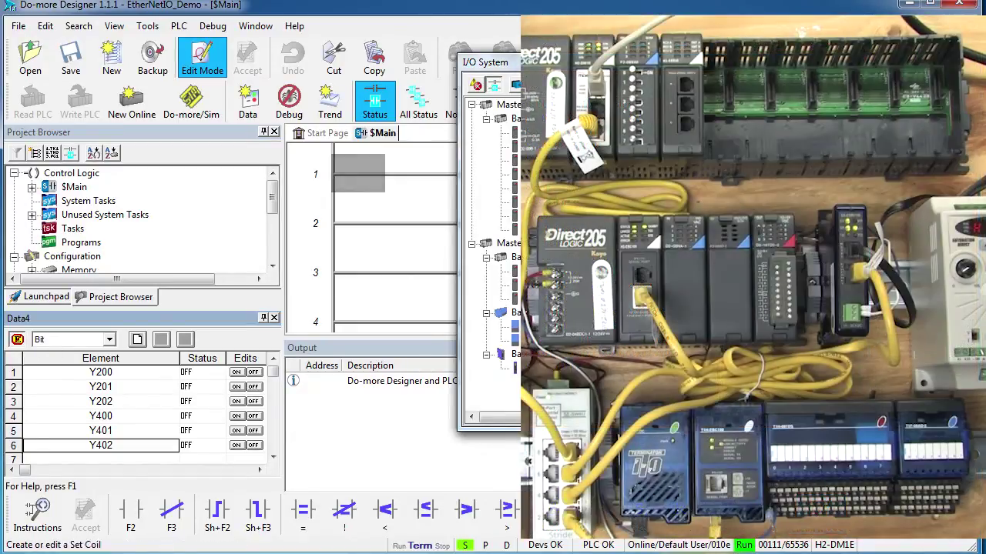
Switch Y200 ON, turning off future write confirmations, then switch Y400 ON
left_click(237, 372)
left_click(363, 237)
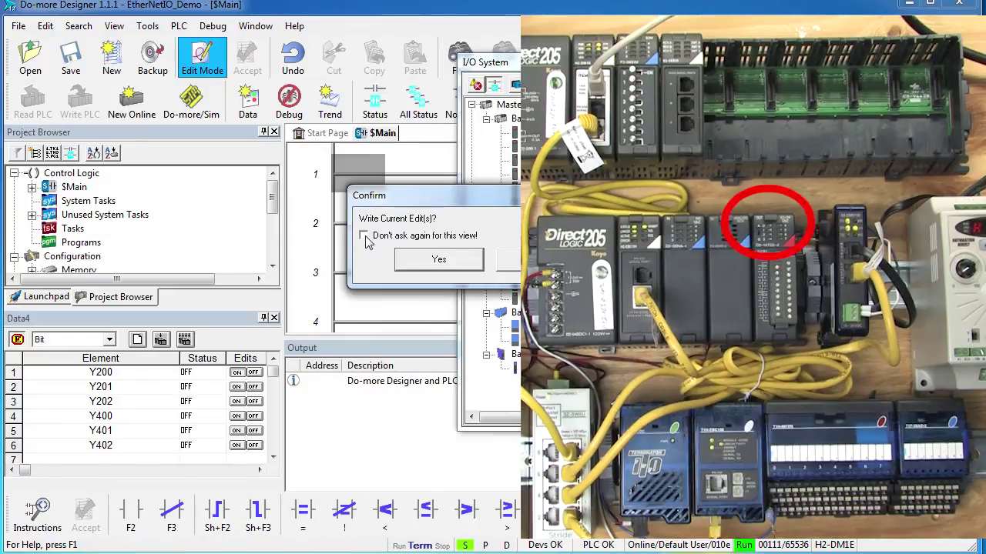
left_click(452, 265)
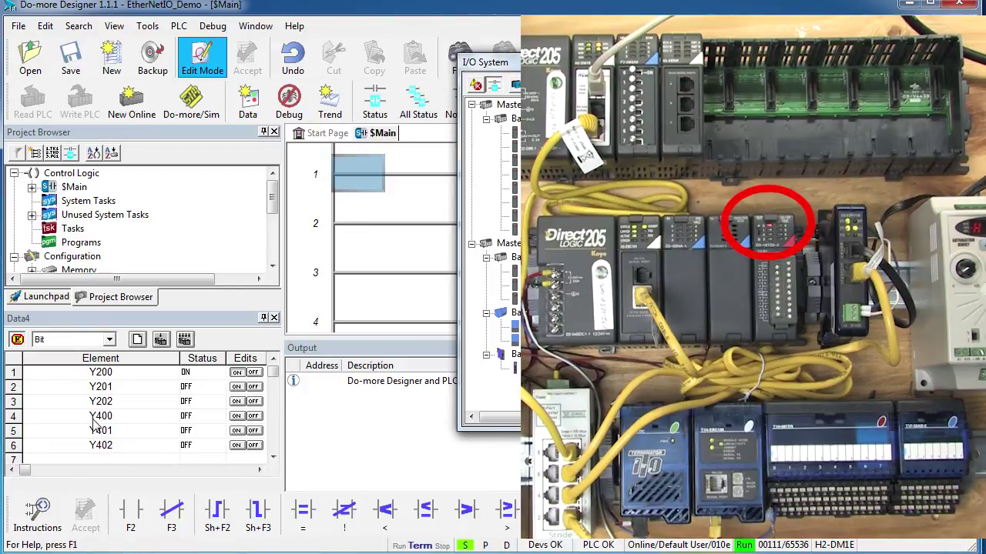
left_click(236, 416)
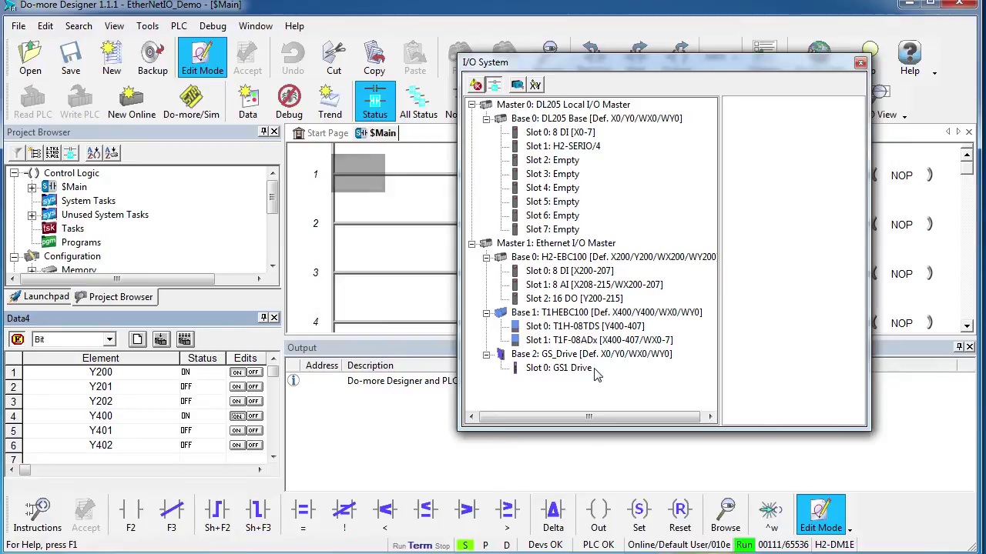
Show details for the H2-EBC100's Slot 2 16 DO module (Y200-215)
left_click(555, 300)
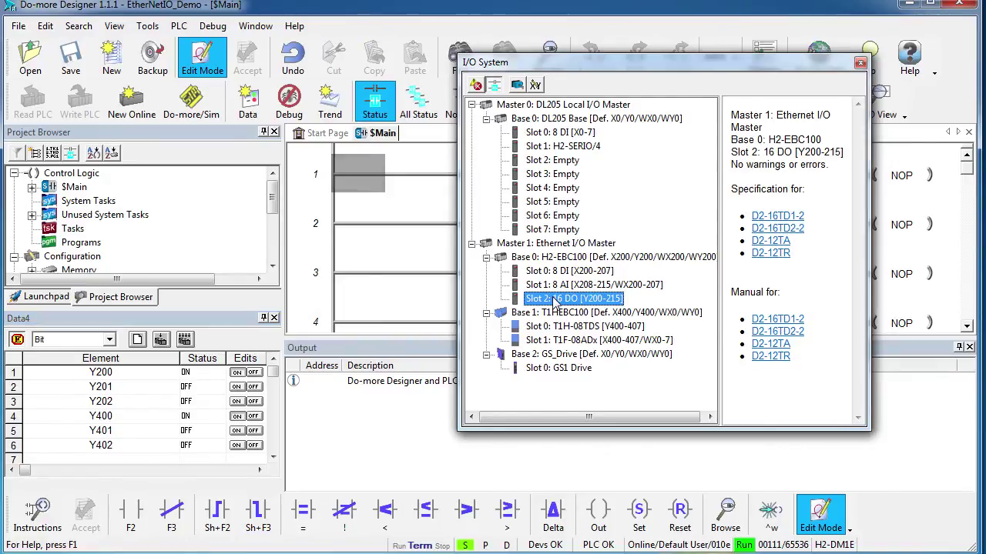